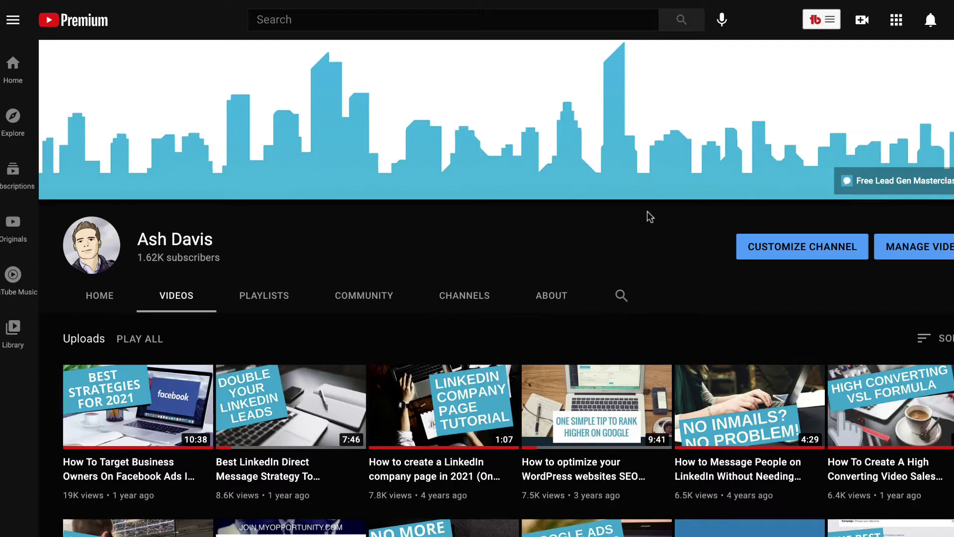
scroll(647, 212, down, 1)
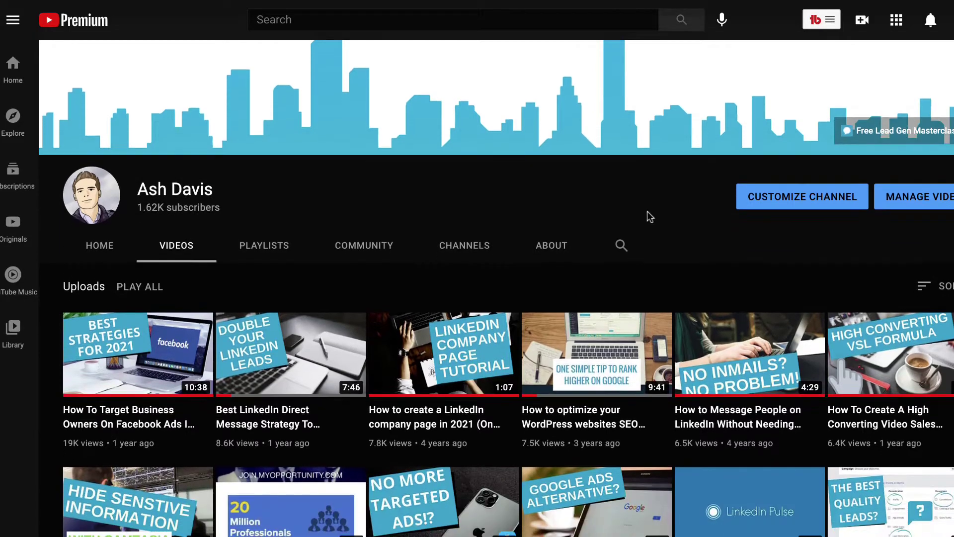
scroll(647, 212, down, 2)
scroll(647, 210, down, 2)
scroll(648, 211, down, 1)
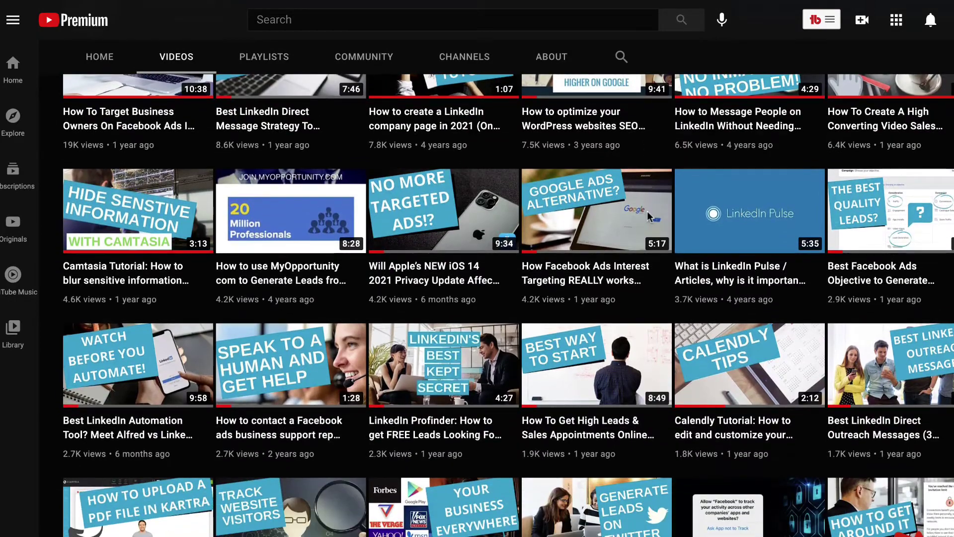
scroll(647, 213, down, 1)
scroll(647, 216, down, 1)
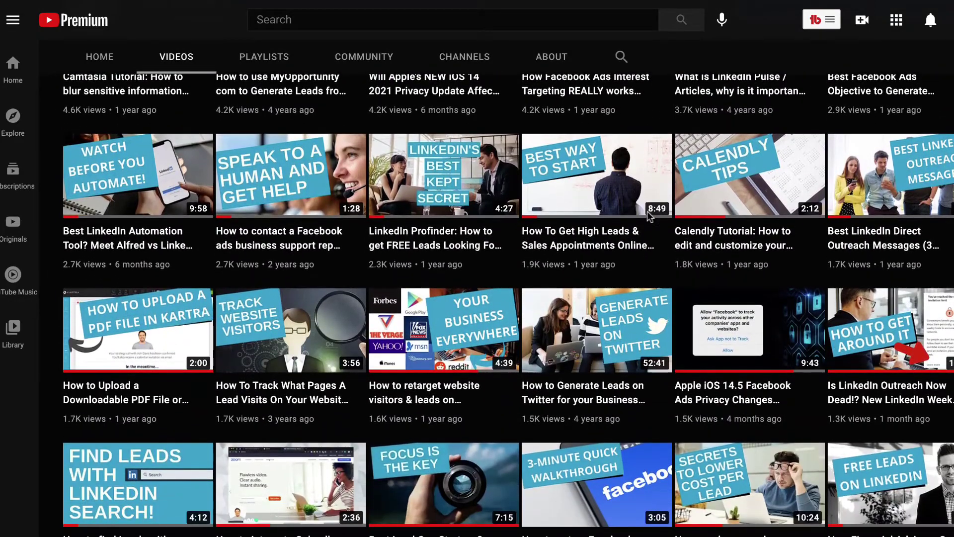
scroll(647, 216, down, 1)
scroll(648, 216, down, 1)
scroll(647, 217, down, 2)
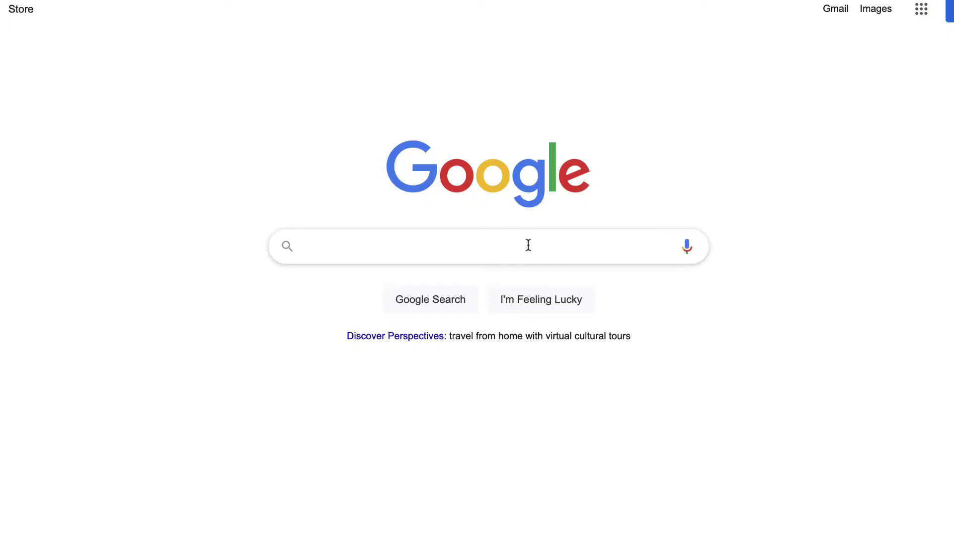
Step: Search Google for 'how to target business owners on facebook ads'
click(528, 246)
text(how to ta)
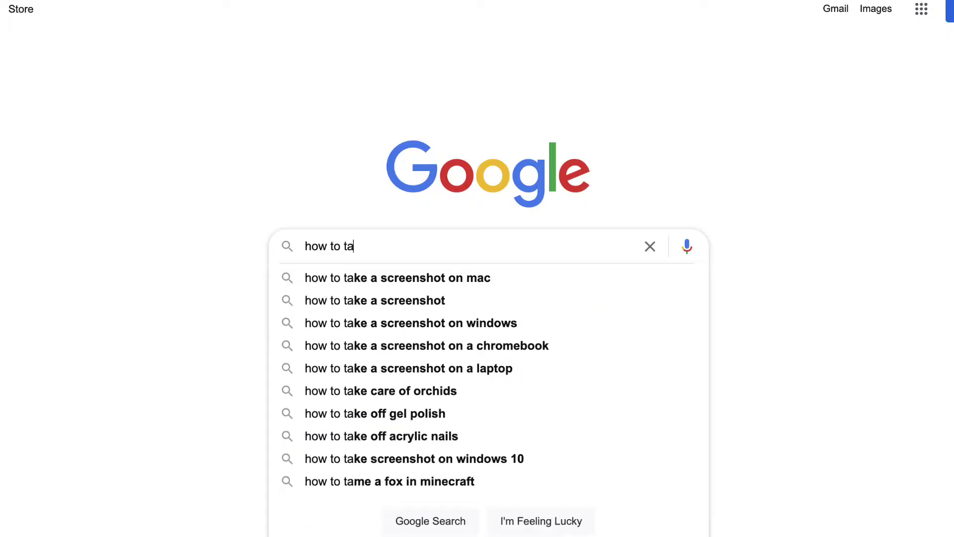
text(rget business owners)
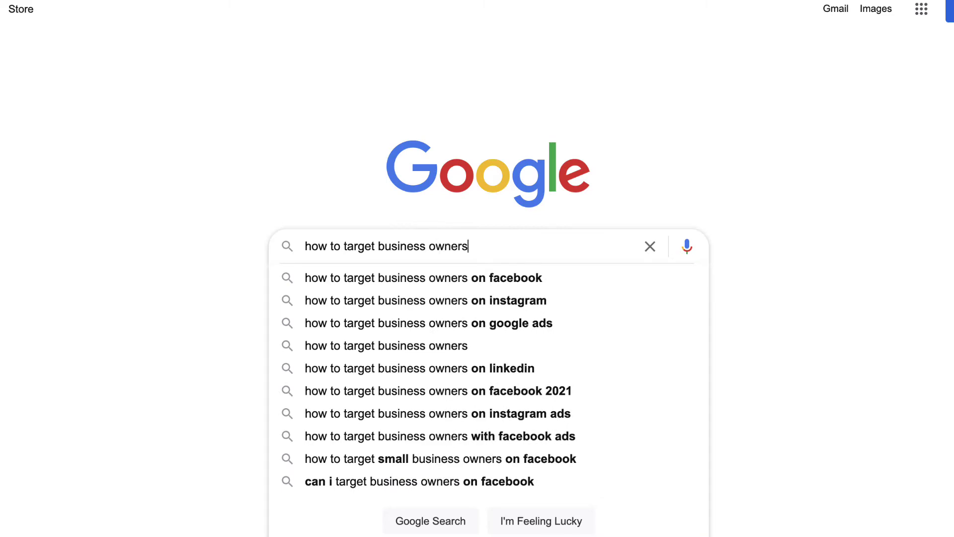
text( on facebook ads)
key(Return)
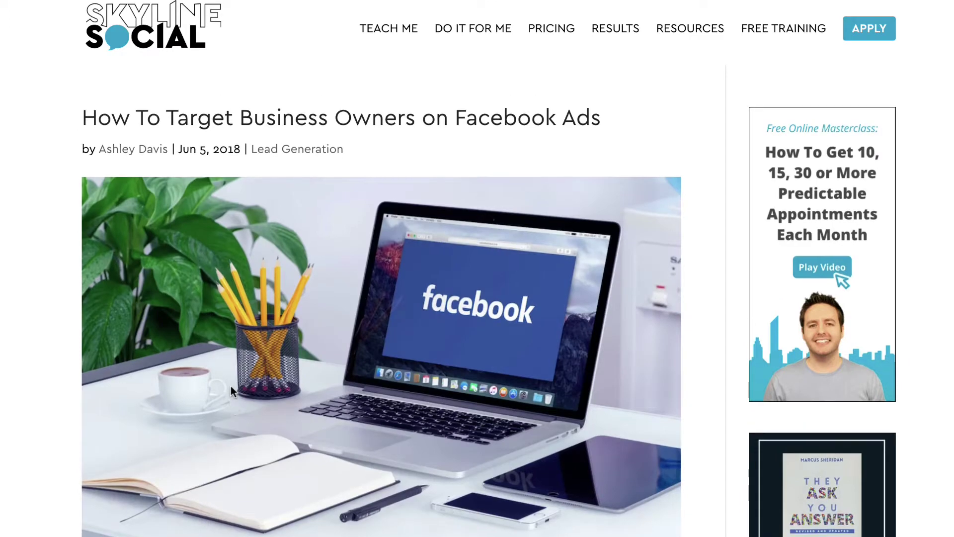
scroll(230, 388, down, 3)
scroll(230, 388, down, 3)
scroll(231, 387, down, 2)
scroll(231, 385, down, 3)
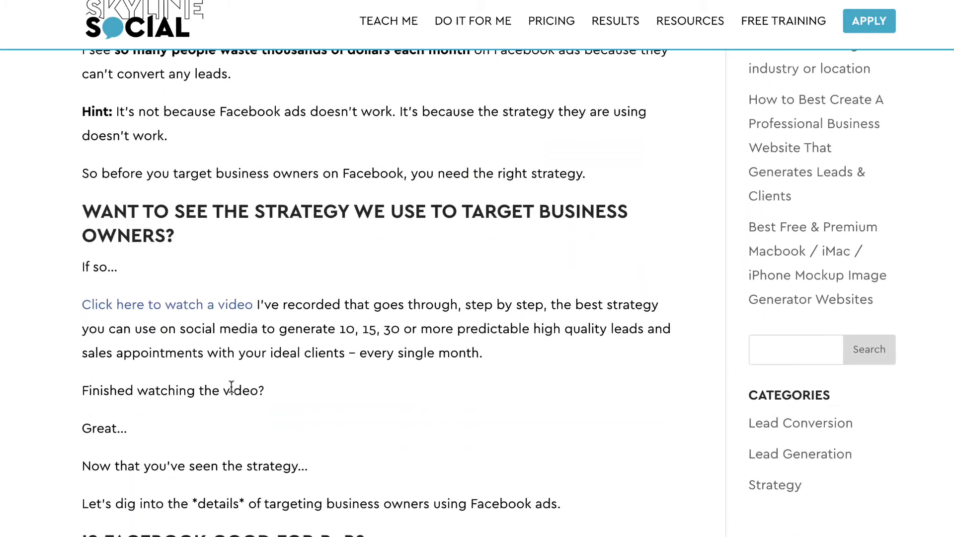
scroll(231, 385, down, 4)
scroll(230, 386, down, 3)
scroll(230, 385, down, 2)
scroll(230, 385, down, 1)
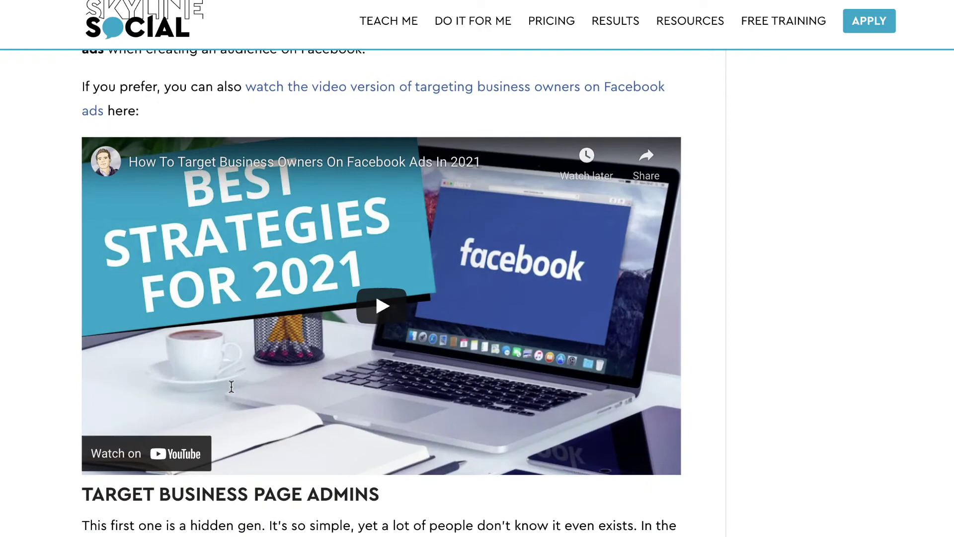
scroll(230, 385, down, 1)
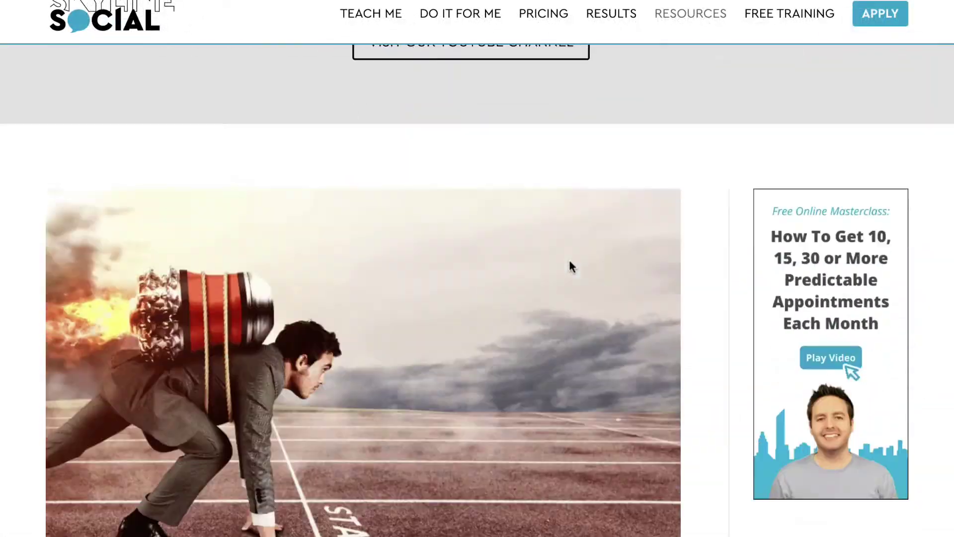
scroll(570, 266, down, 5)
scroll(570, 266, down, 3)
scroll(570, 266, down, 3)
scroll(570, 267, down, 5)
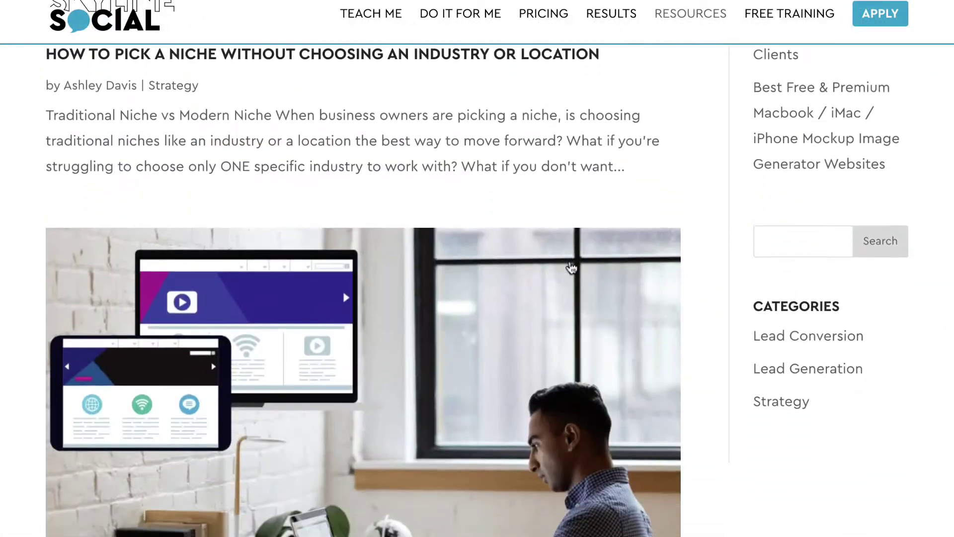
scroll(570, 267, down, 2)
scroll(570, 267, down, 3)
scroll(571, 267, down, 1)
scroll(570, 259, down, 3)
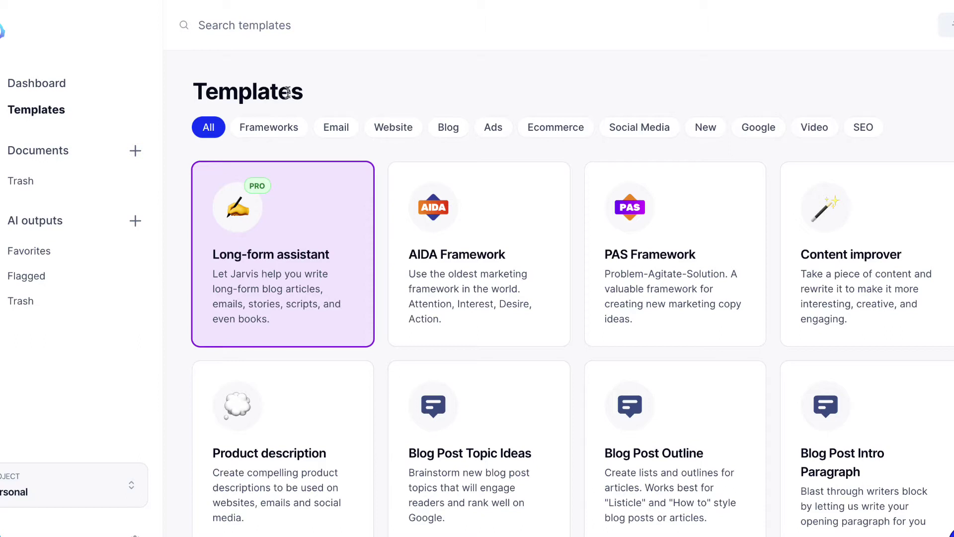
mouse_move(867, 253)
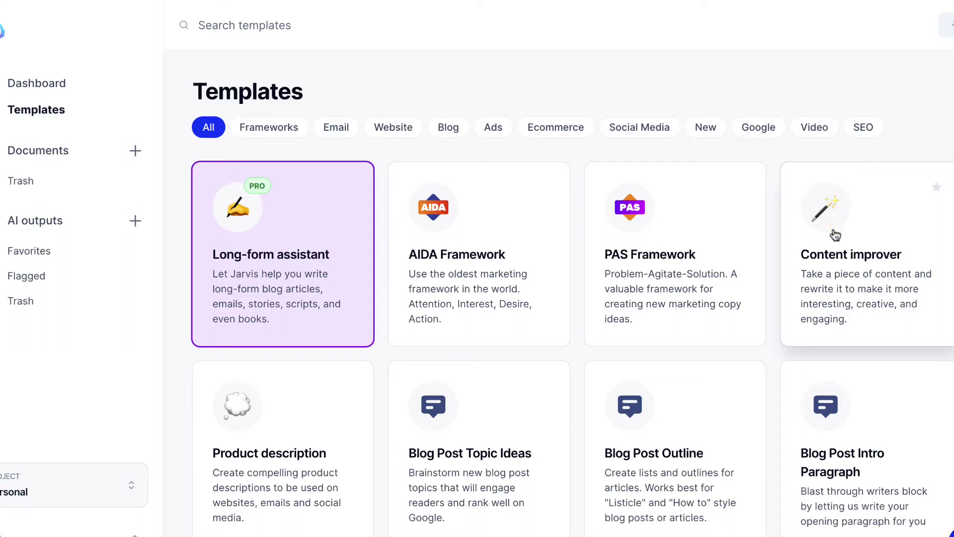
Step: Start the Content improver template and move to its Tone of voice field
click(842, 235)
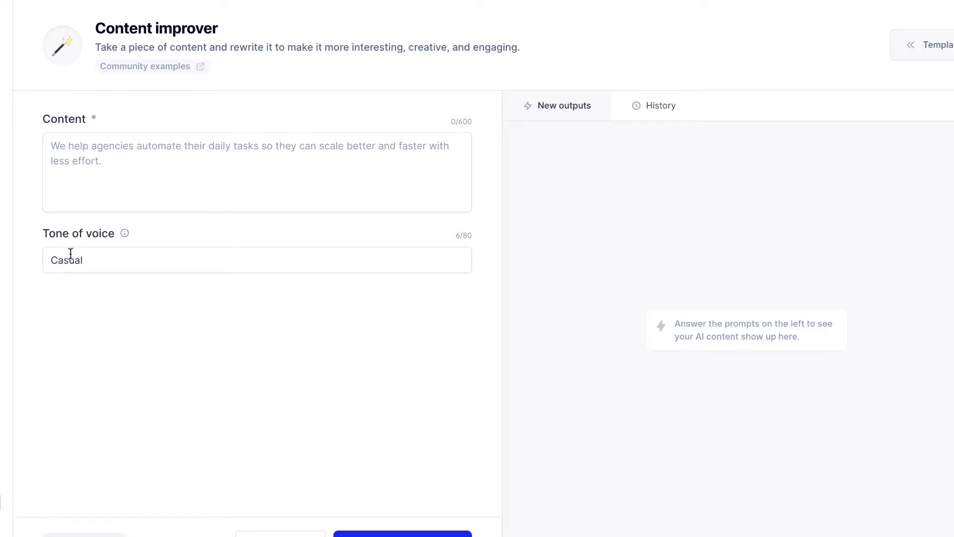
click(91, 262)
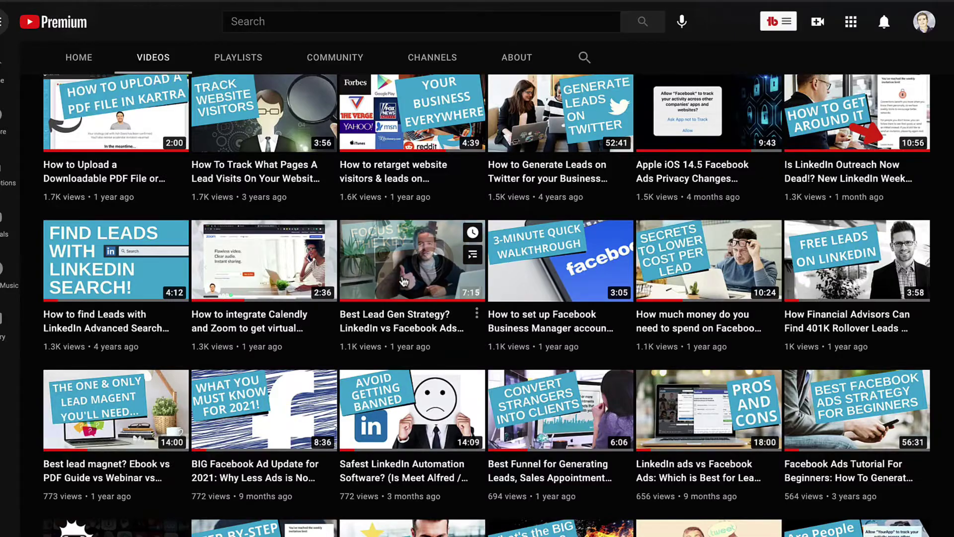
scroll(402, 326, down, 4)
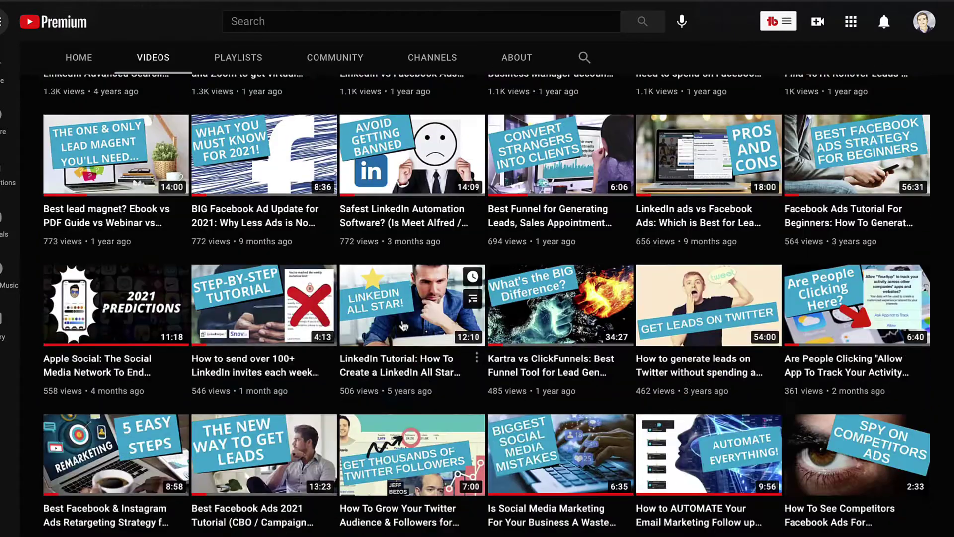
scroll(402, 326, down, 3)
scroll(403, 326, down, 3)
scroll(402, 326, down, 2)
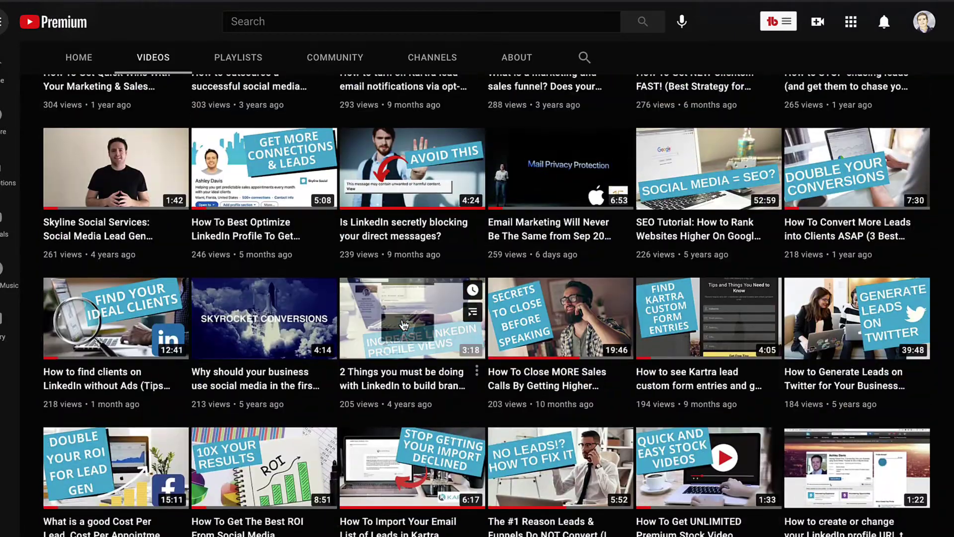
scroll(403, 326, down, 1)
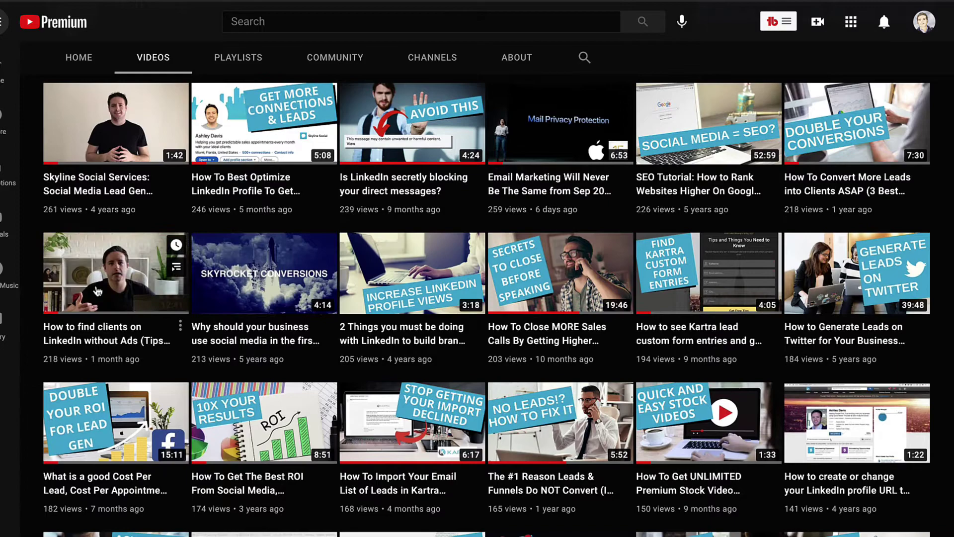
Step: Play the channel video 'How to find clients on LinkedIn without Ads'
click(96, 289)
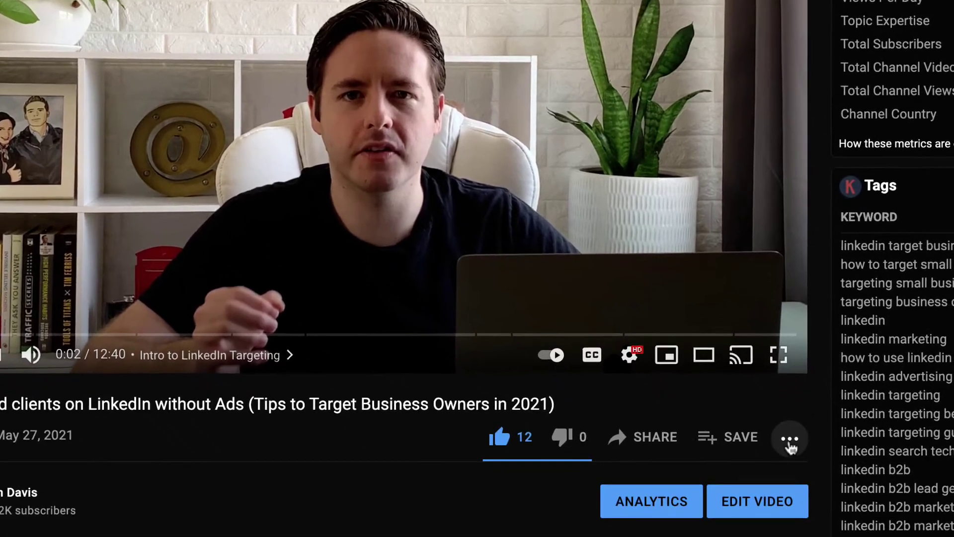
Step: Show the video's transcript and toggle its timestamps on and back off
click(789, 441)
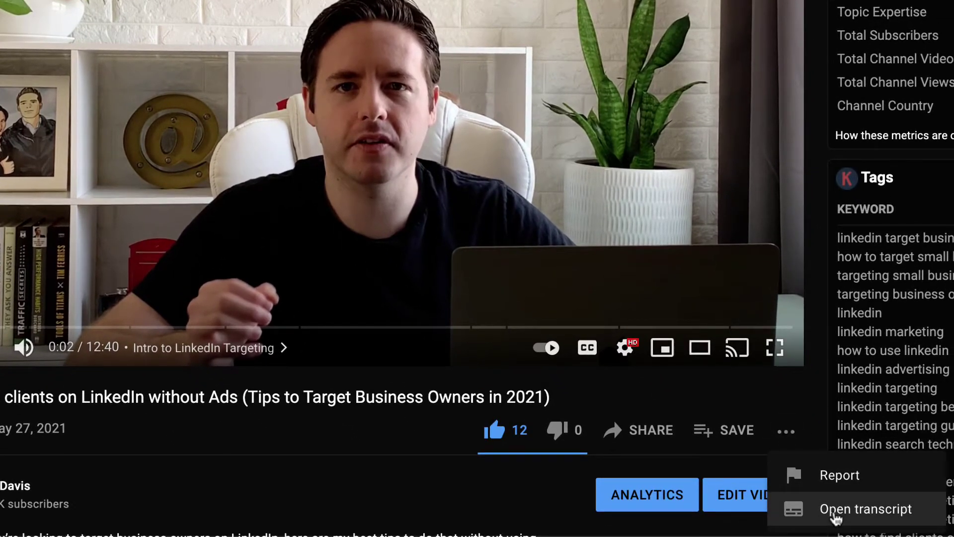
click(834, 514)
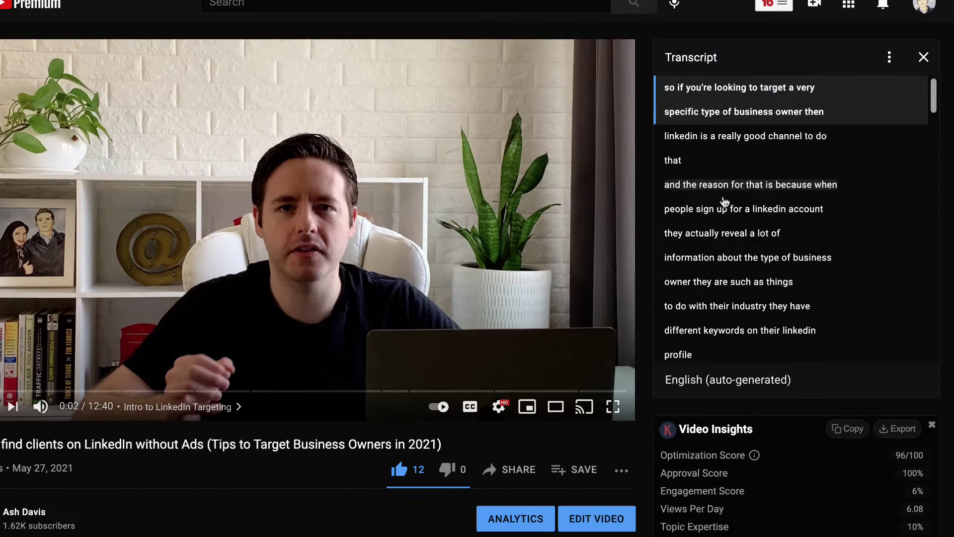
scroll(723, 201, down, 2)
scroll(723, 205, down, 4)
scroll(723, 209, down, 4)
scroll(722, 214, up, 1)
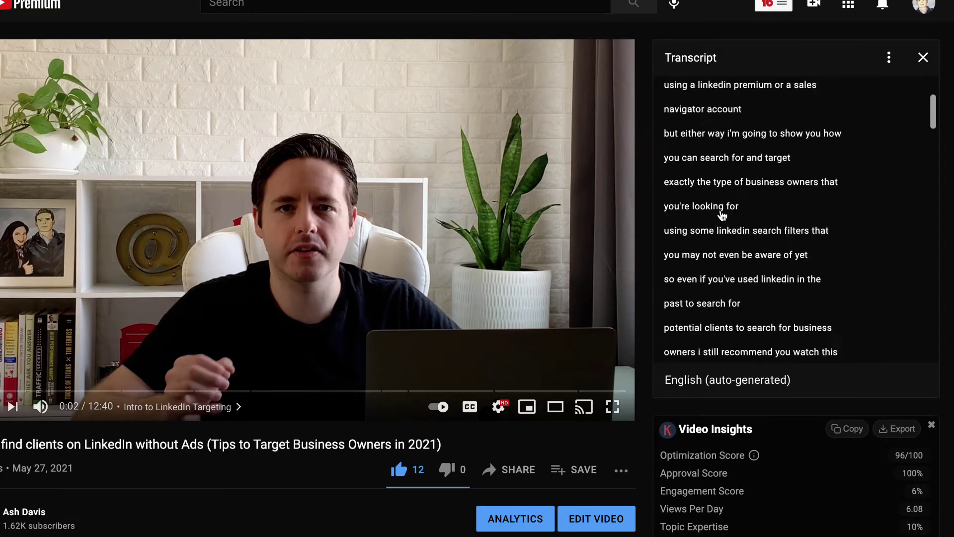
click(889, 57)
click(855, 88)
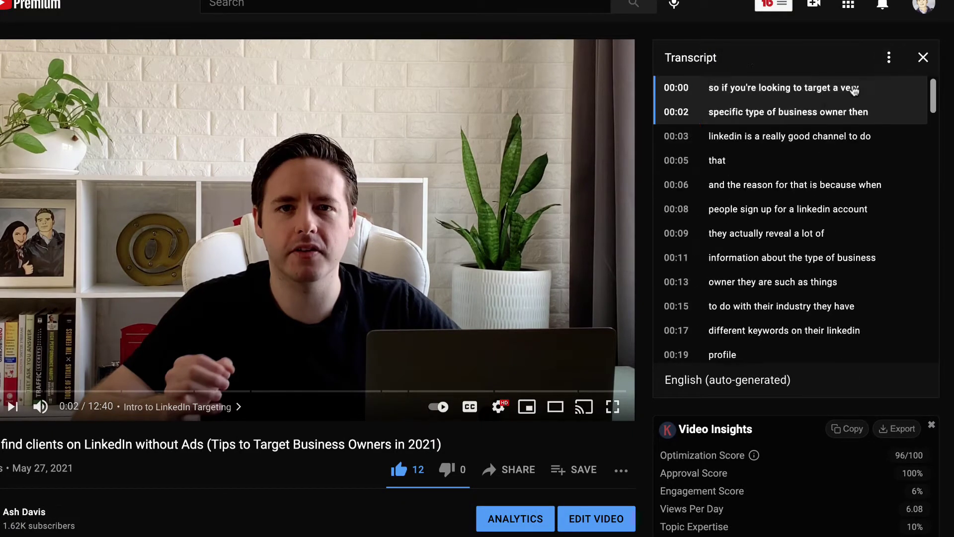
click(889, 59)
click(843, 93)
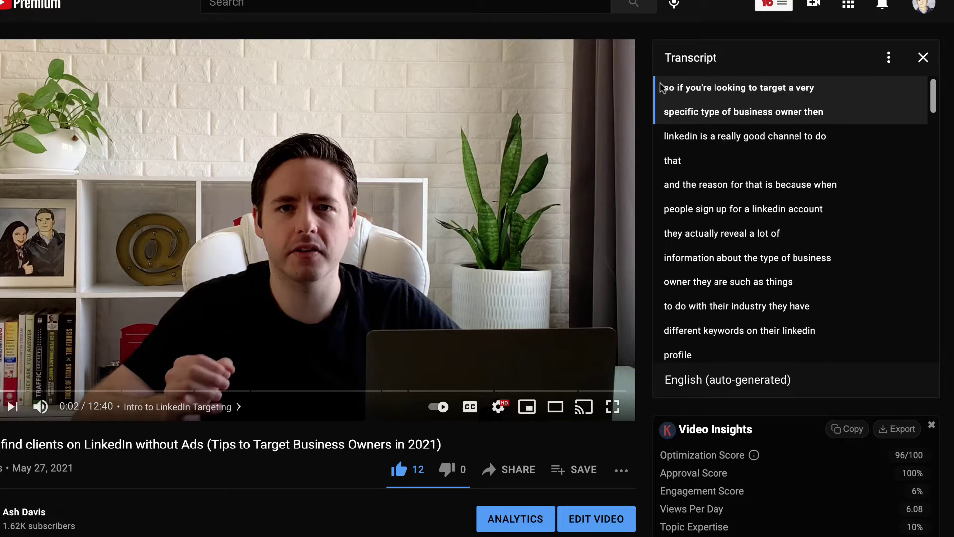
Step: Select the opening transcript lines, copy them, then clear the selection
drag(660, 88, 718, 190)
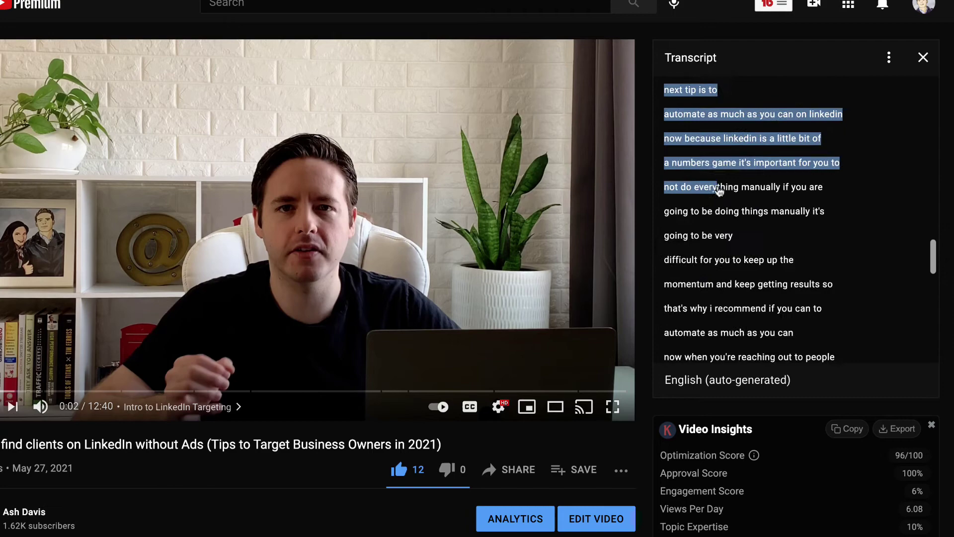
mouse_move(718, 189)
mouse_down()
mouse_move(747, 285)
mouse_move(686, 254)
mouse_up()
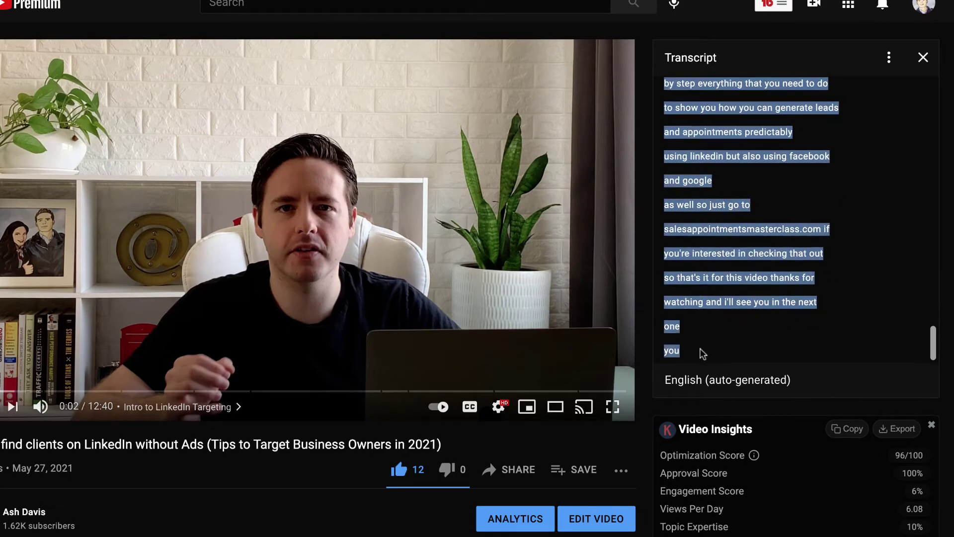
right_click(698, 257)
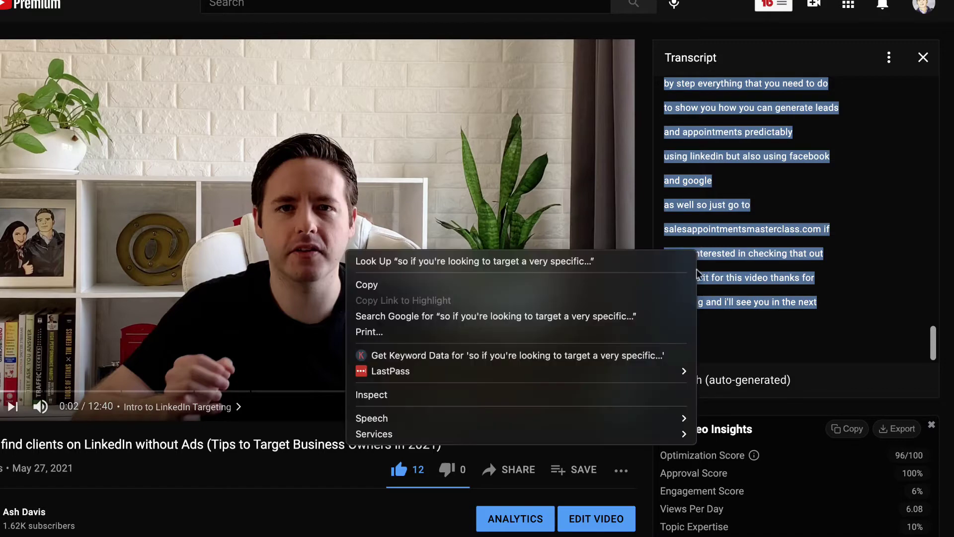
click(634, 284)
click(803, 171)
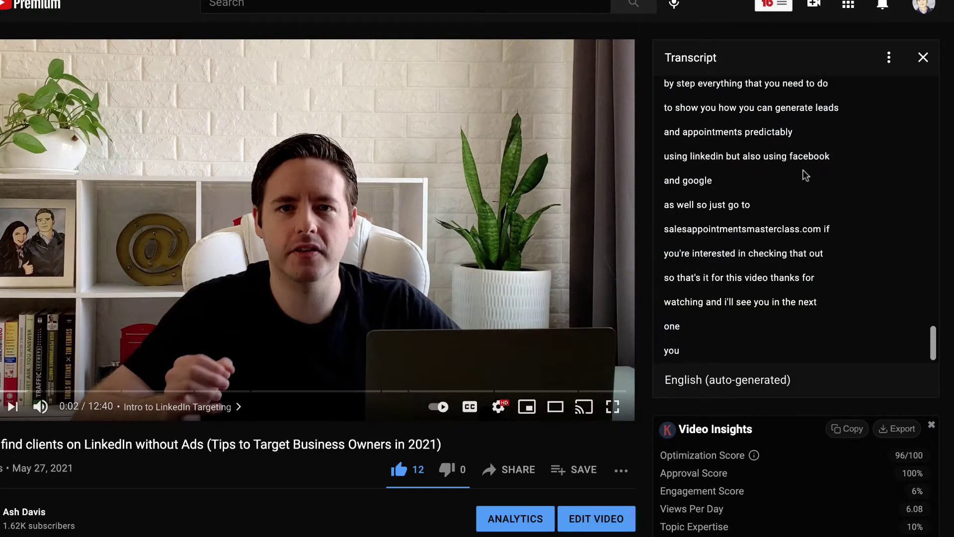
scroll(803, 170, up, 10)
scroll(803, 170, up, 5)
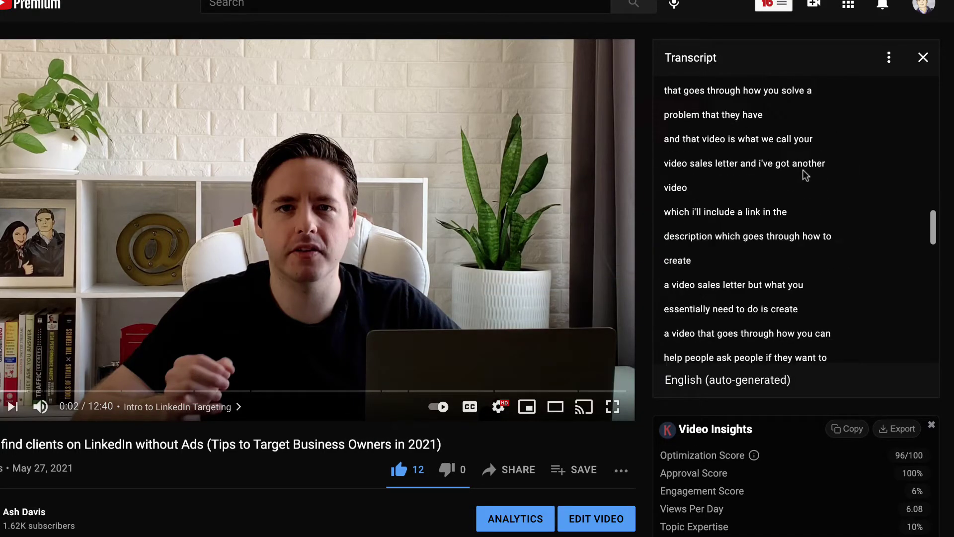
scroll(803, 169, up, 5)
scroll(802, 169, up, 5)
scroll(803, 169, up, 5)
scroll(805, 176, up, 2)
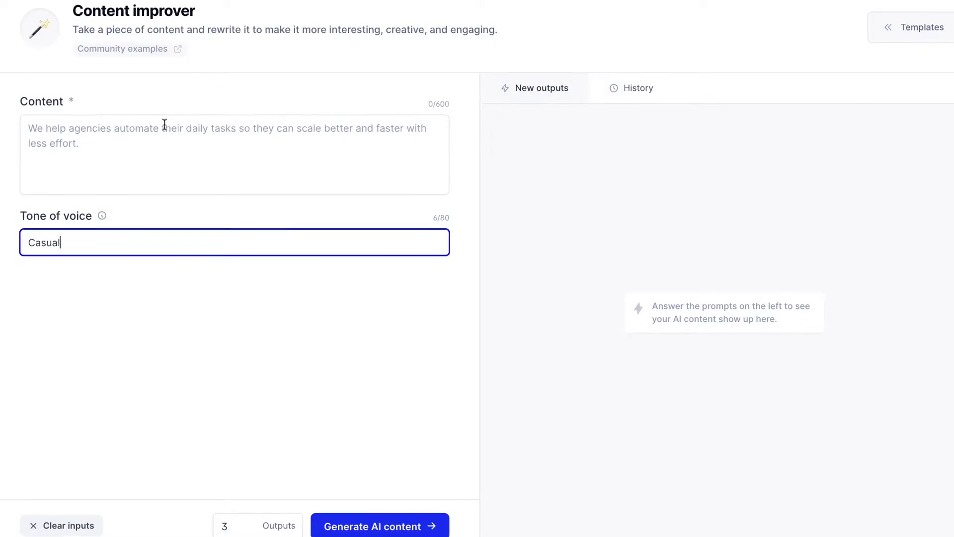
Step: Paste the copied transcript chunk into the Content field
click(96, 139)
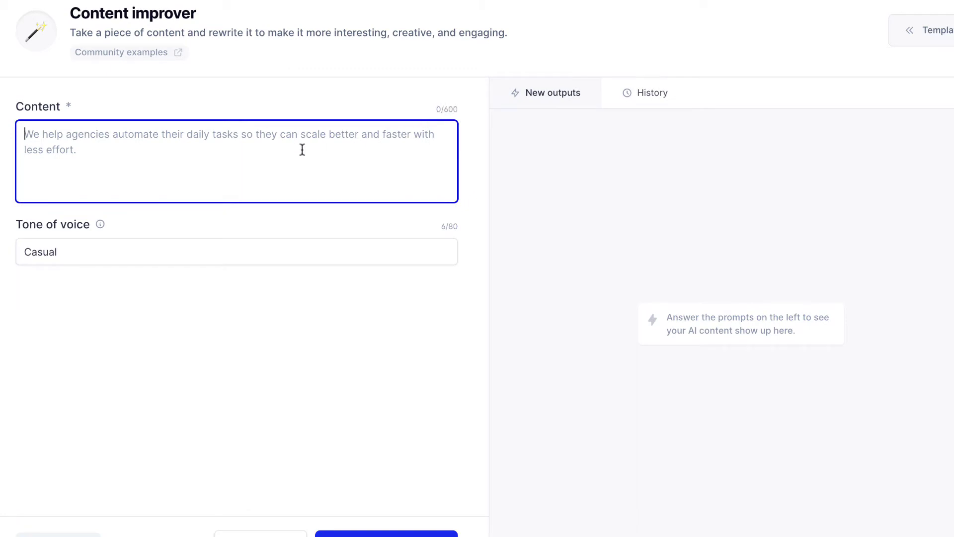
key(ctrl+v)
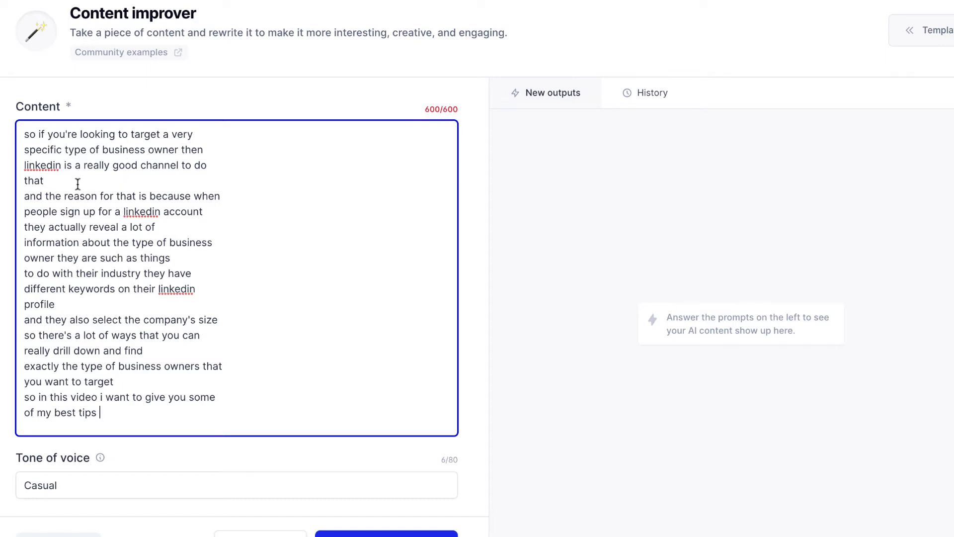
mouse_move(24, 132)
mouse_down()
mouse_move(85, 257)
mouse_move(109, 365)
mouse_up()
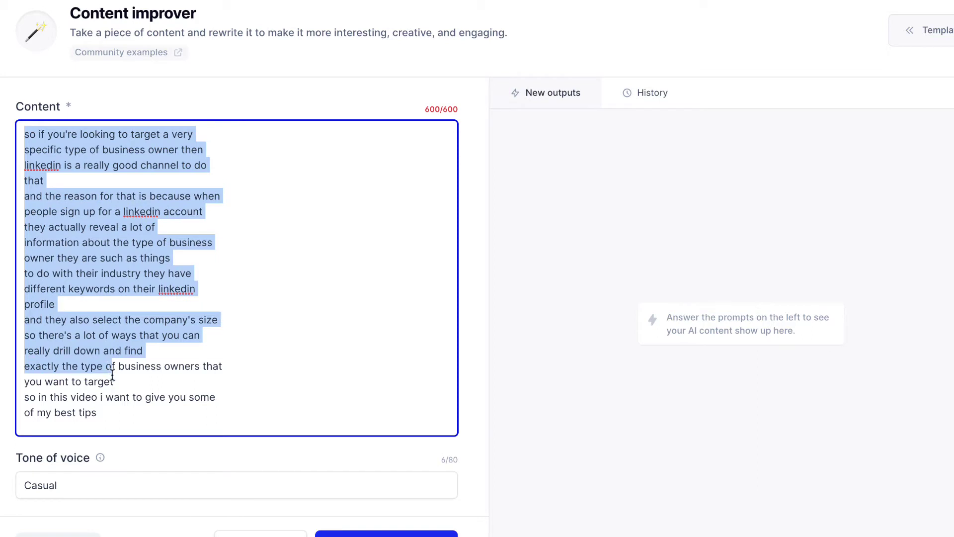
click(74, 334)
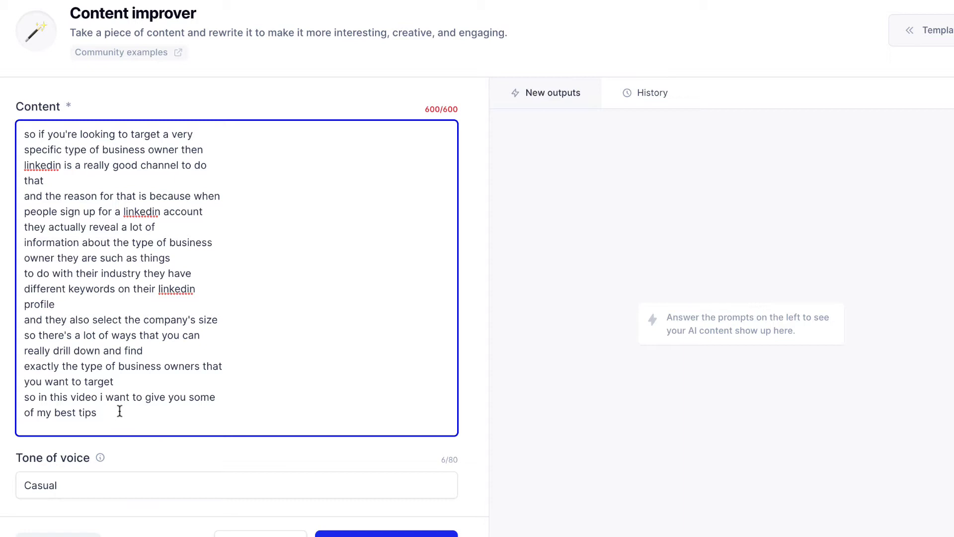
Step: Trim the two trailing 'best tips' lines and copy the final line 'you want to target'
drag(102, 412, 15, 405)
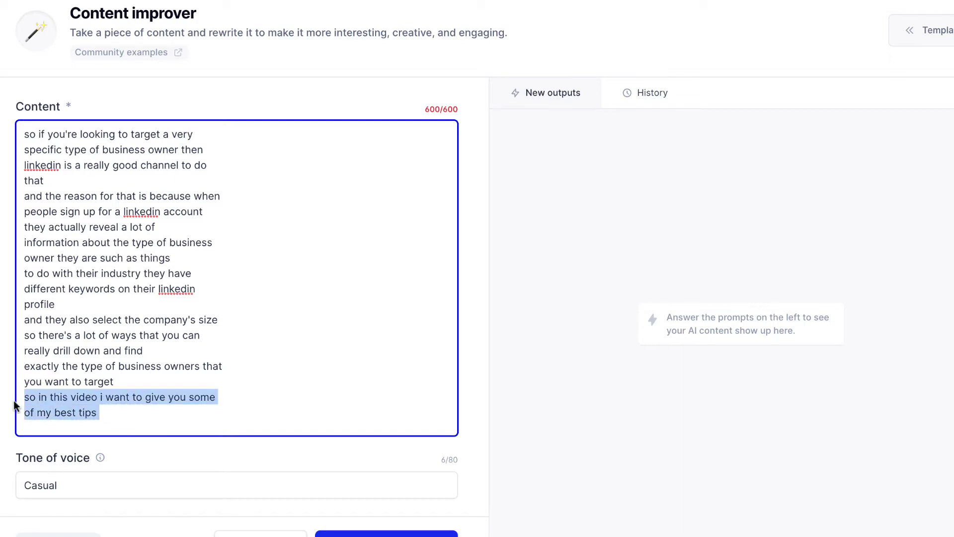
key(BackSpace)
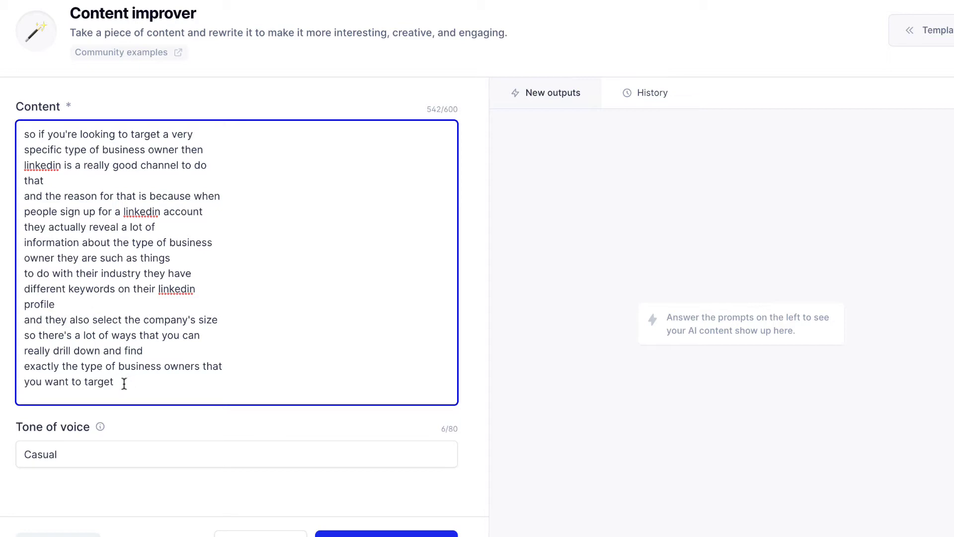
drag(120, 383, 22, 384)
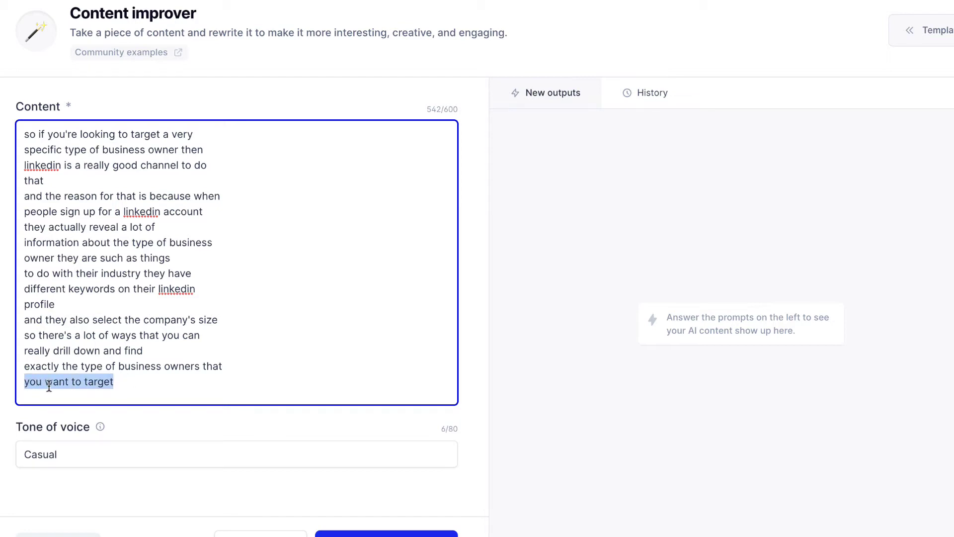
right_click(49, 386)
click(75, 319)
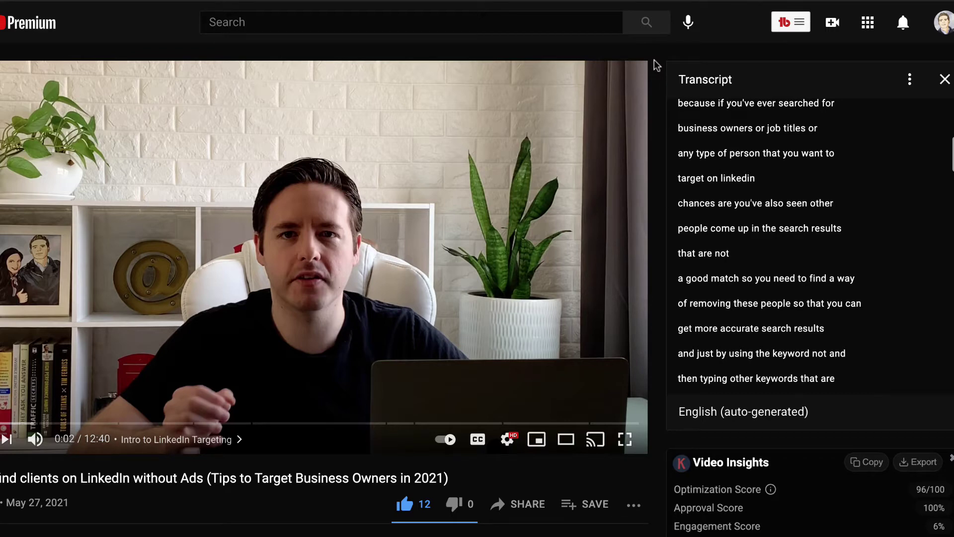
Step: Find 'you want to target' in the transcript with page search and select that line
key(ctrl+f)
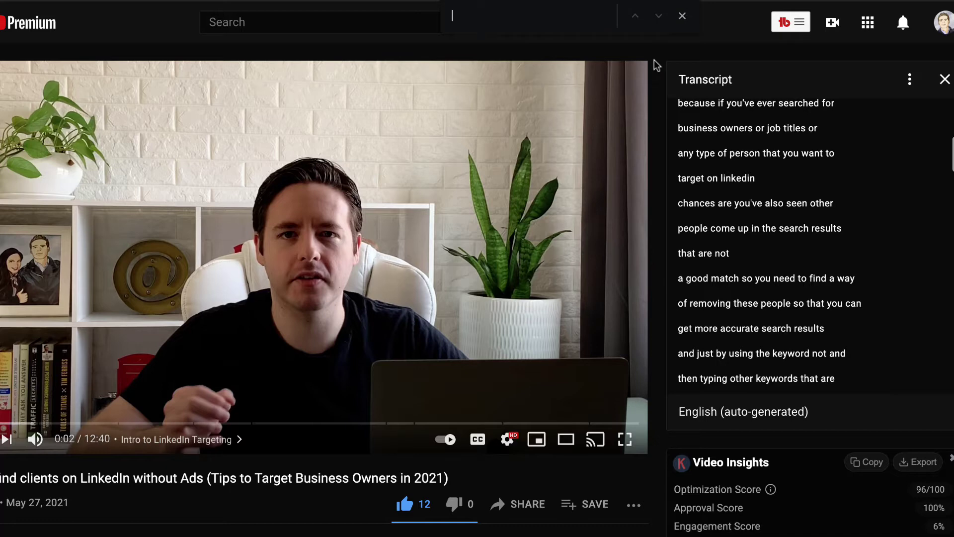
right_click(502, 16)
click(545, 106)
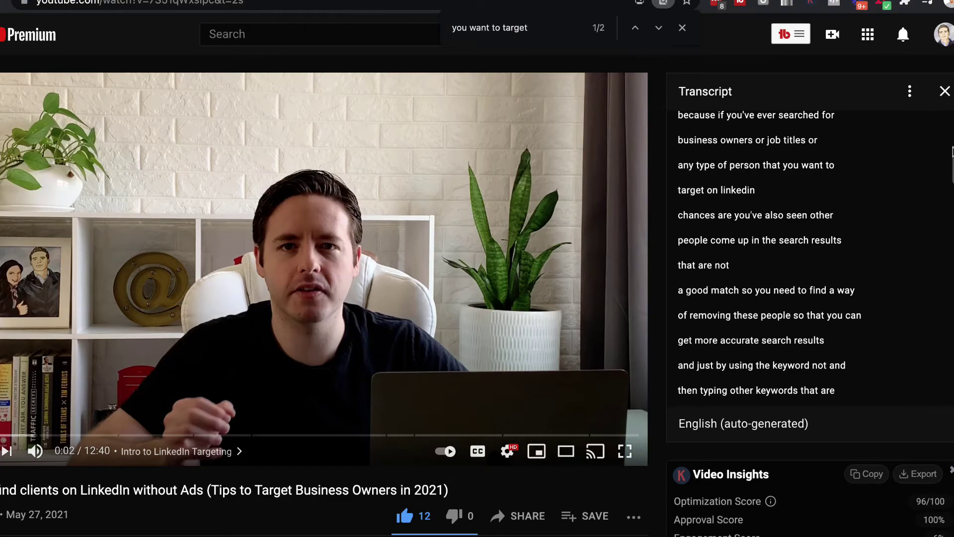
scroll(953, 153, up, 5)
scroll(768, 253, down, 10)
scroll(768, 253, up, 3)
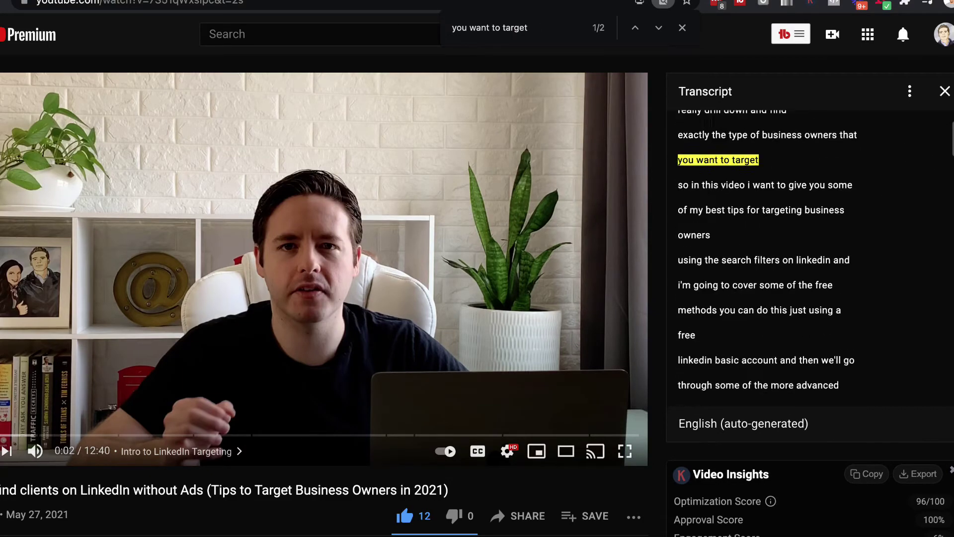
scroll(768, 254, up, 2)
scroll(768, 254, down, 1)
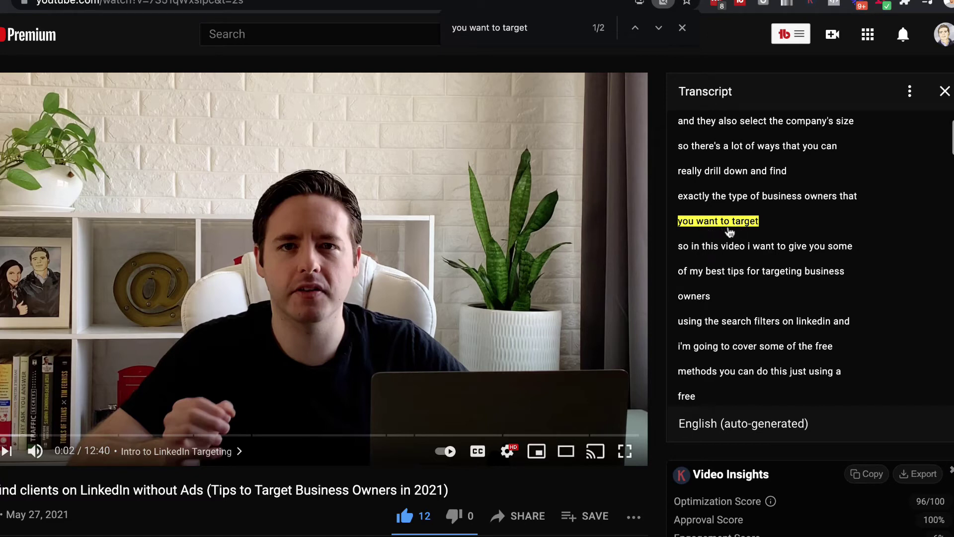
click(682, 28)
drag(778, 222, 677, 221)
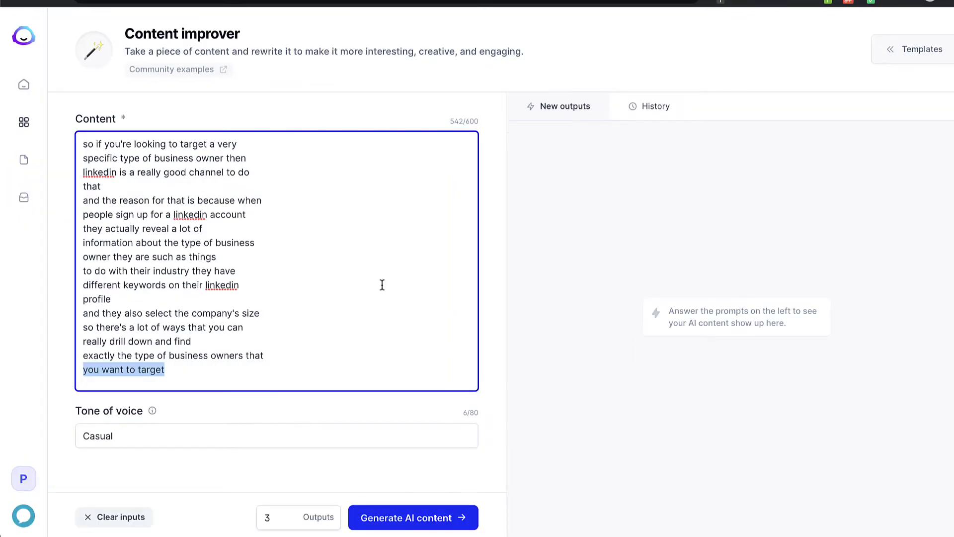
scroll(413, 390, down, 1)
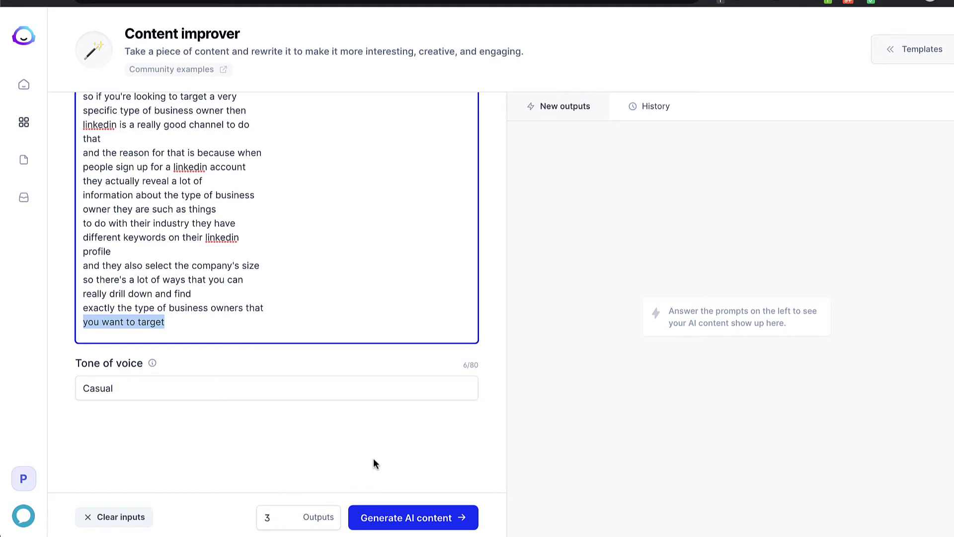
scroll(226, 164, up, 2)
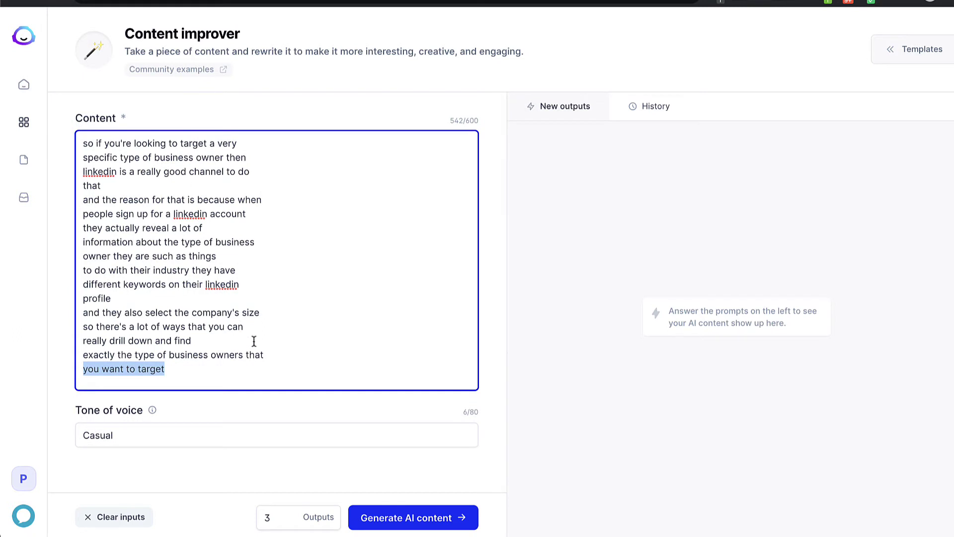
scroll(376, 424, down, 1)
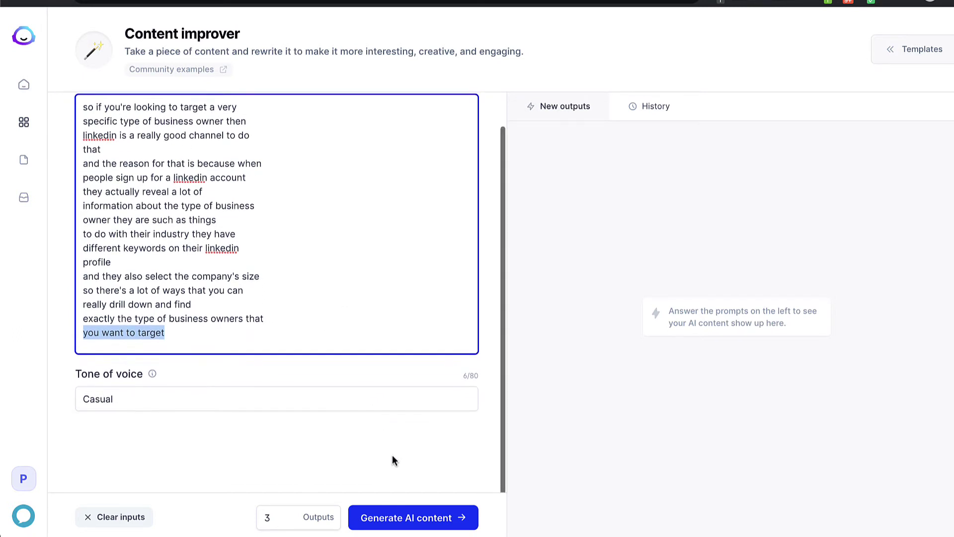
Step: Generate casual rewrites of the 542-character LinkedIn excerpt
click(414, 525)
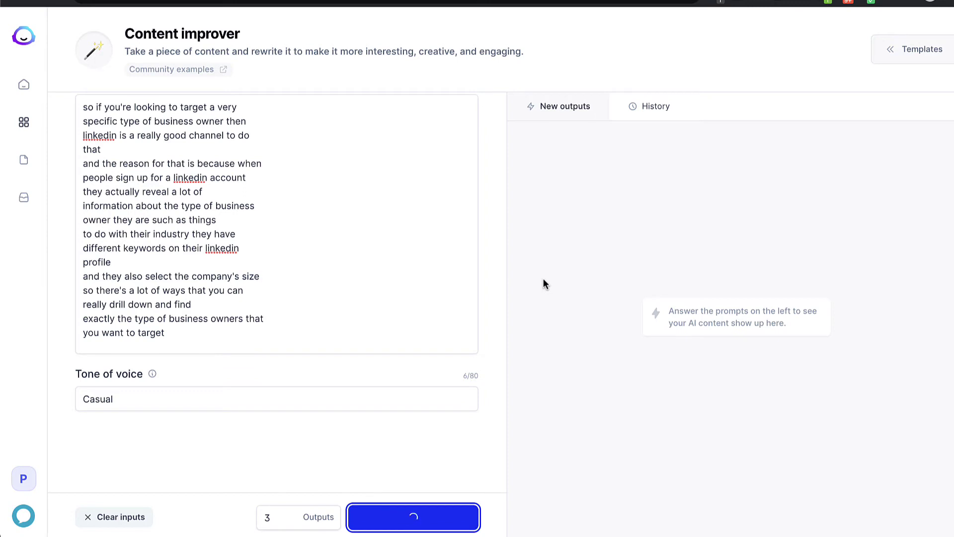
scroll(228, 177, up, 1)
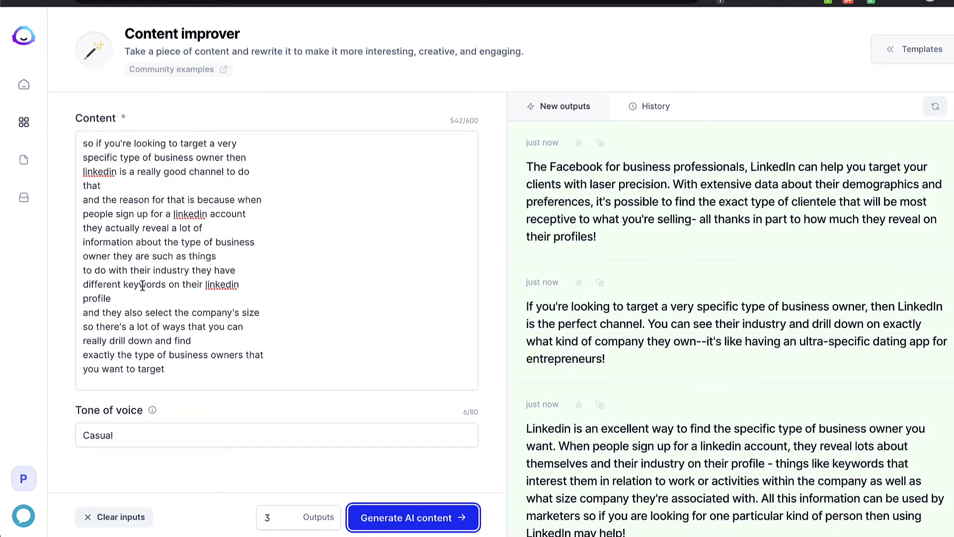
mouse_move(694, 332)
scroll(705, 434, down, 1)
scroll(705, 434, up, 1)
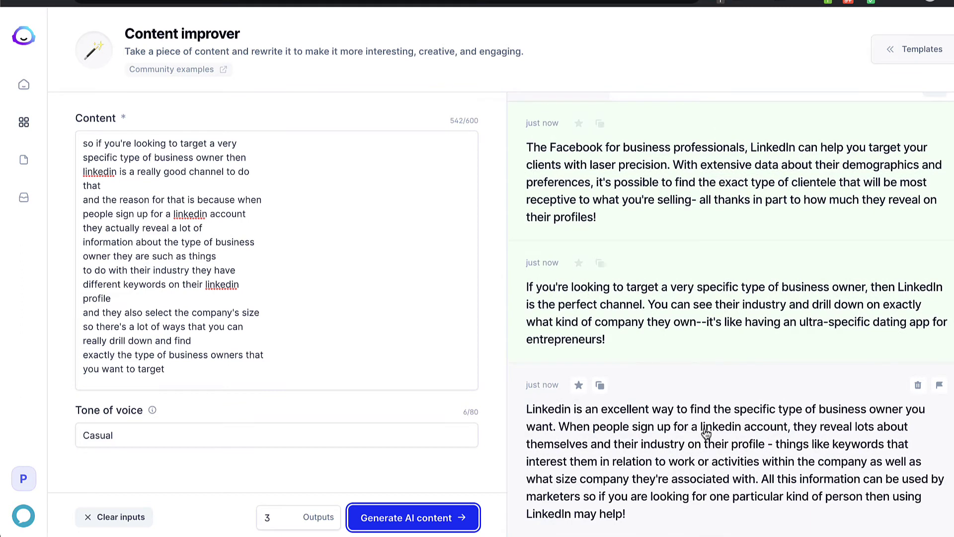
mouse_move(678, 197)
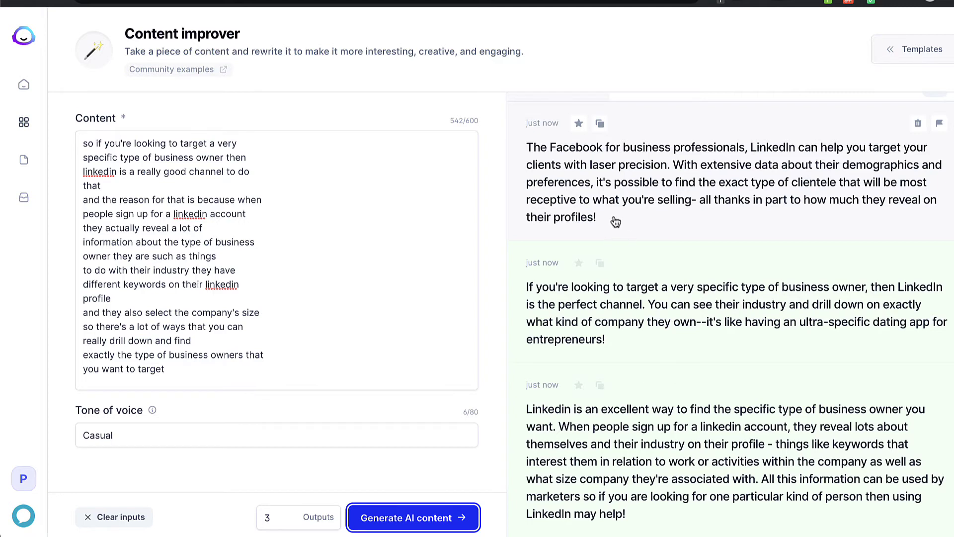
Step: Copy the first rewrite's full paragraph from its expanded view and close the view
click(620, 190)
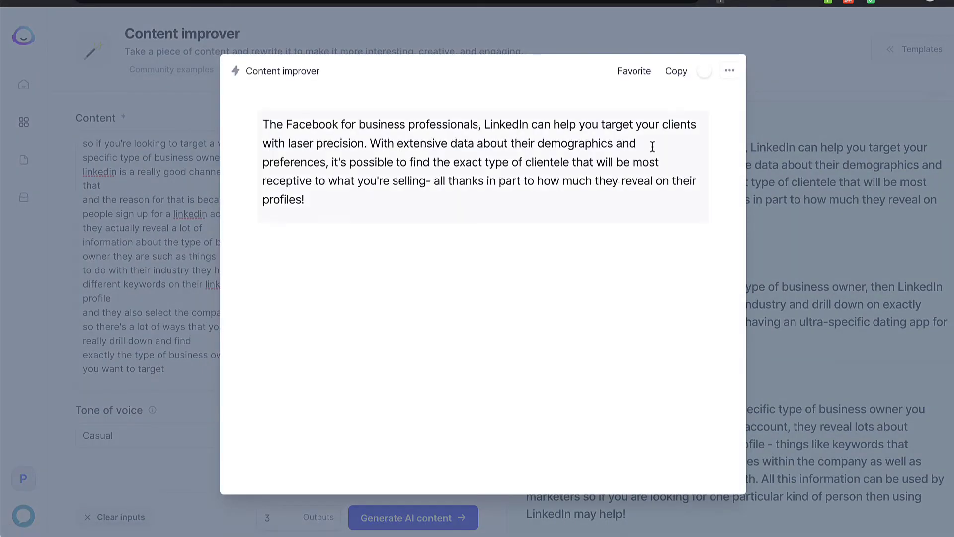
triple_click(529, 193)
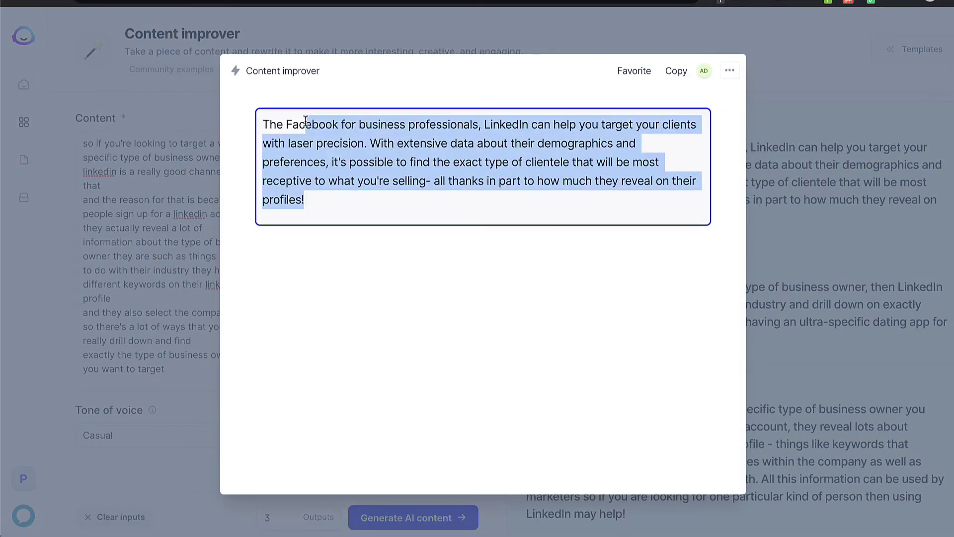
click(676, 72)
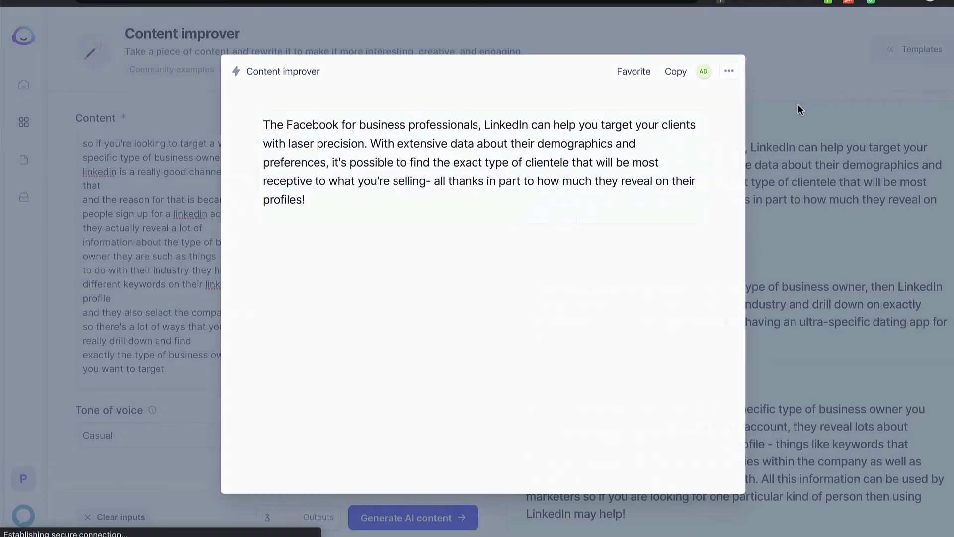
click(798, 104)
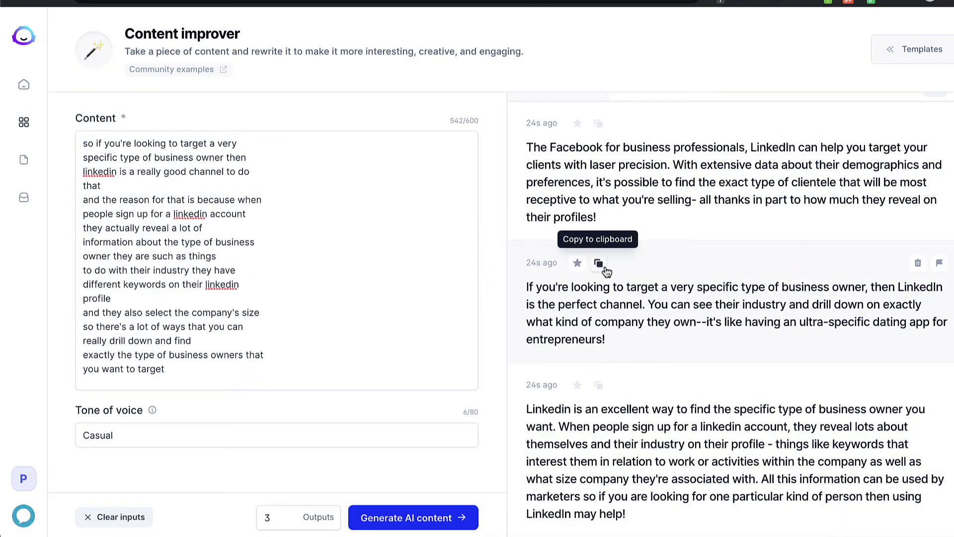
mouse_move(734, 180)
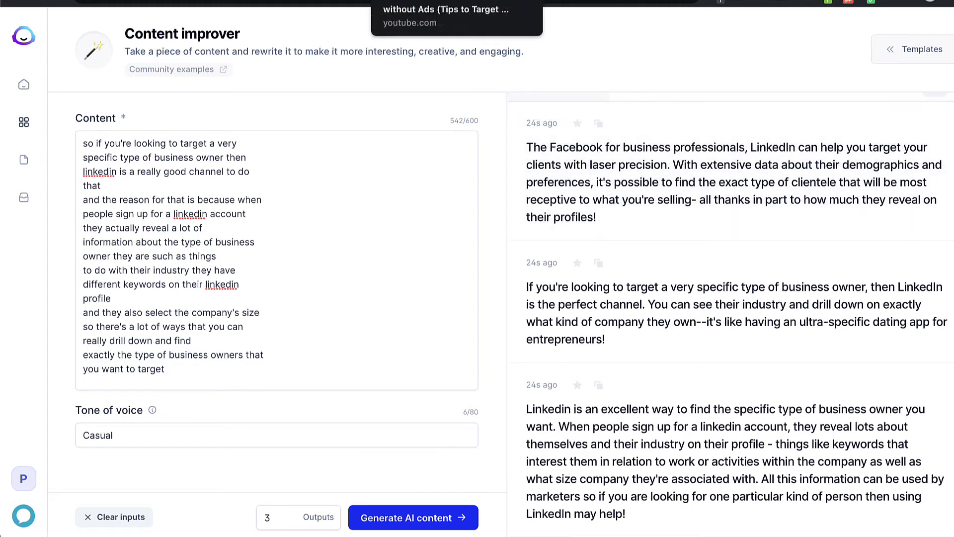
Step: Copy the next transcript passage starting 'so in this video i want to give you some'
click(448, 2)
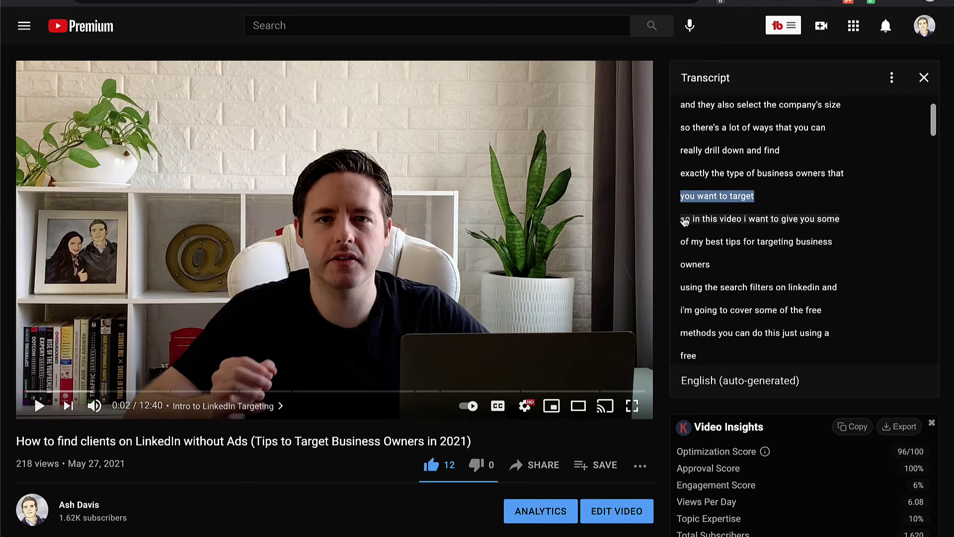
drag(677, 223, 763, 296)
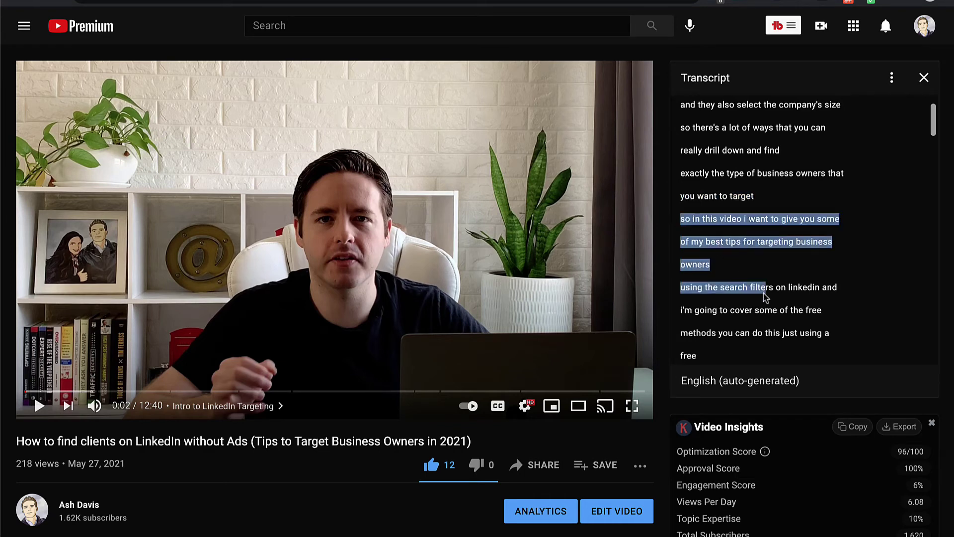
scroll(764, 295, down, 3)
scroll(764, 296, down, 2)
scroll(764, 296, down, 1)
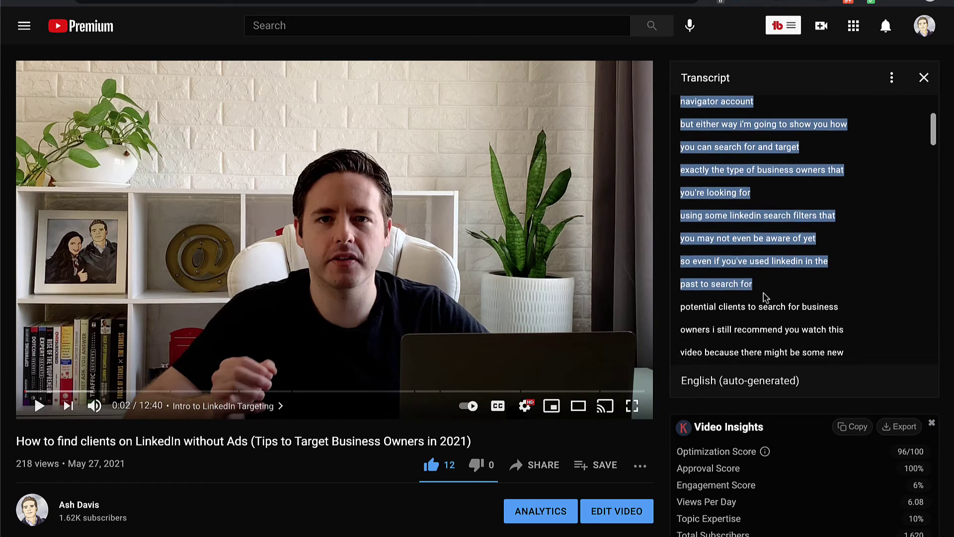
scroll(764, 296, down, 1)
scroll(764, 298, down, 1)
scroll(764, 296, down, 1)
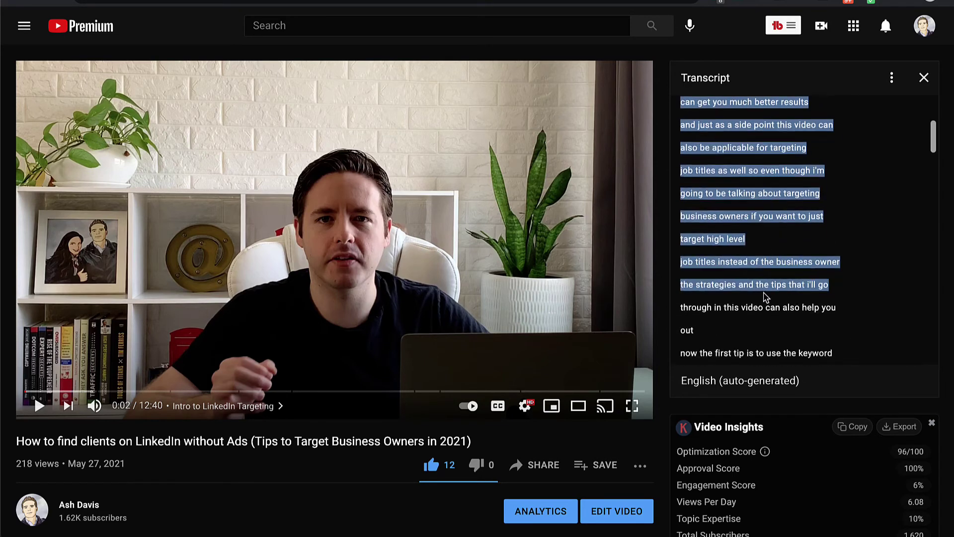
scroll(764, 296, down, 2)
scroll(764, 296, down, 1)
scroll(764, 296, down, 1)
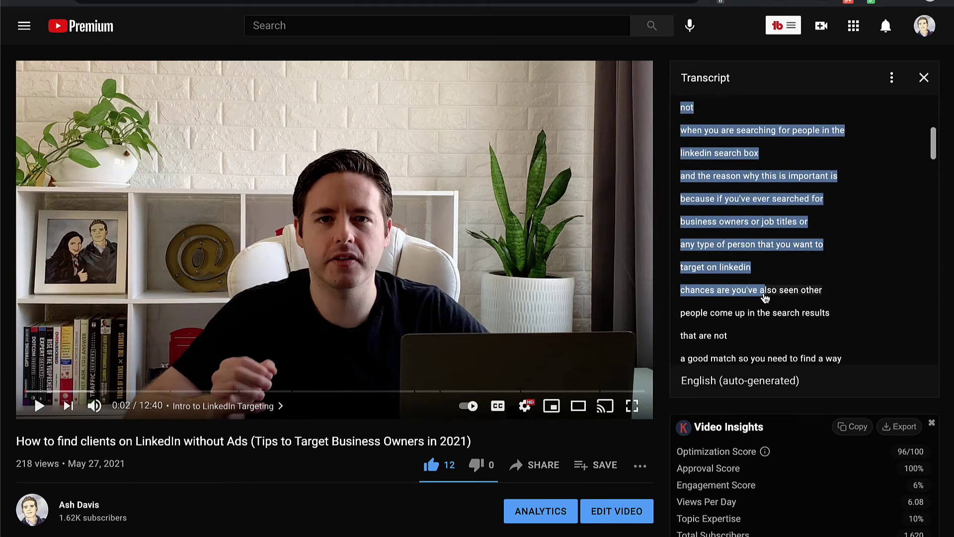
mouse_move(764, 298)
mouse_down()
mouse_move(761, 272)
mouse_move(816, 337)
mouse_up()
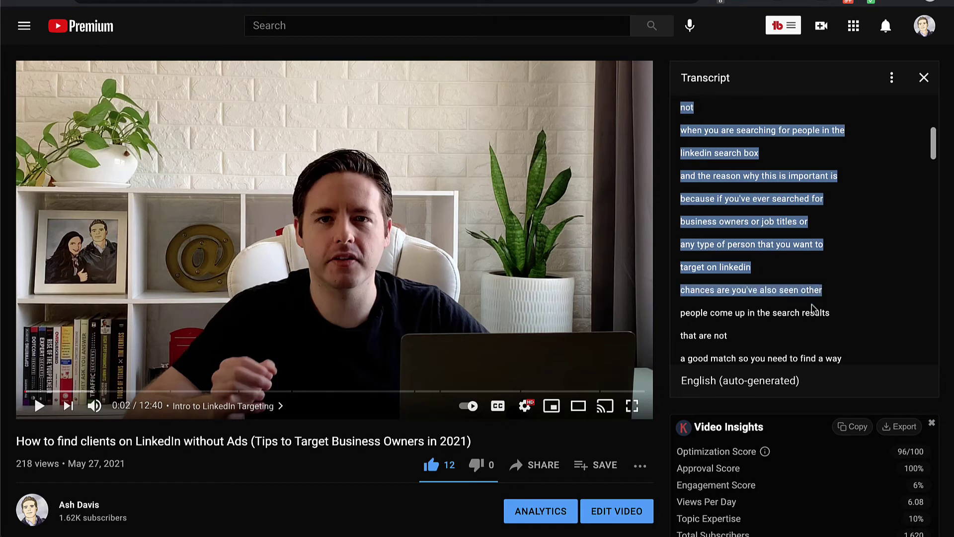
scroll(817, 339, down, 1)
scroll(817, 339, down, 1)
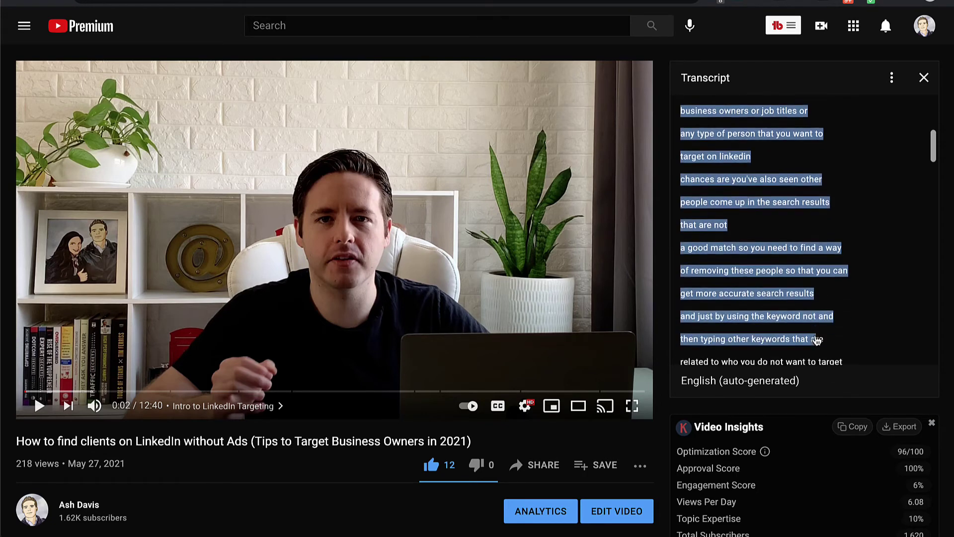
scroll(818, 338, down, 1)
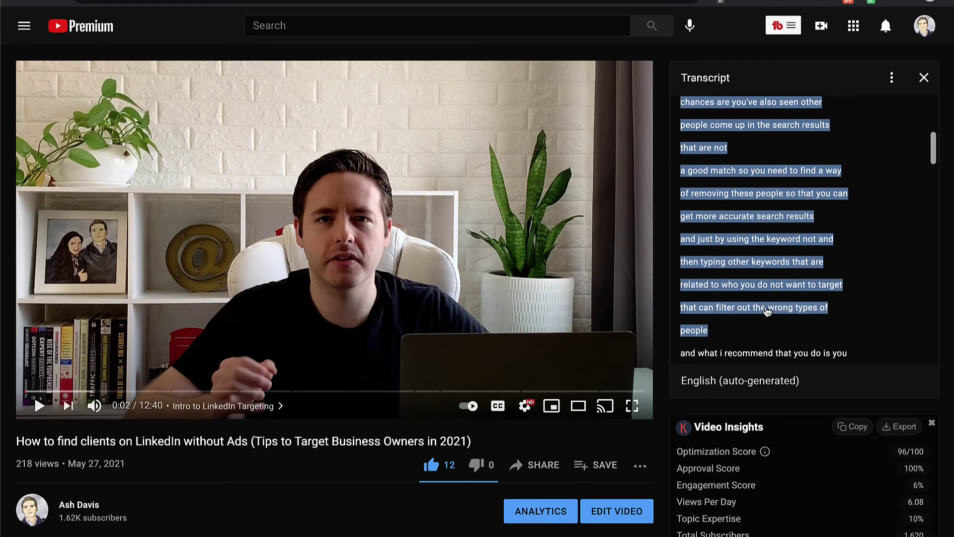
right_click(766, 306)
click(678, 339)
Step: Replace the Content text with the new passage trimmed to end 'you may not even be aware of yet'
click(117, 318)
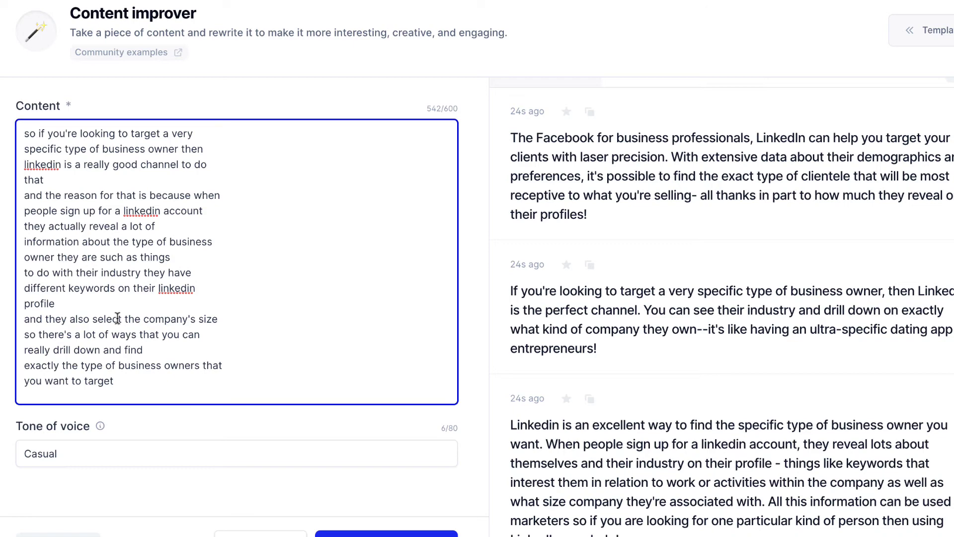
key(ctrl+a)
key(BackSpace)
key(ctrl+v)
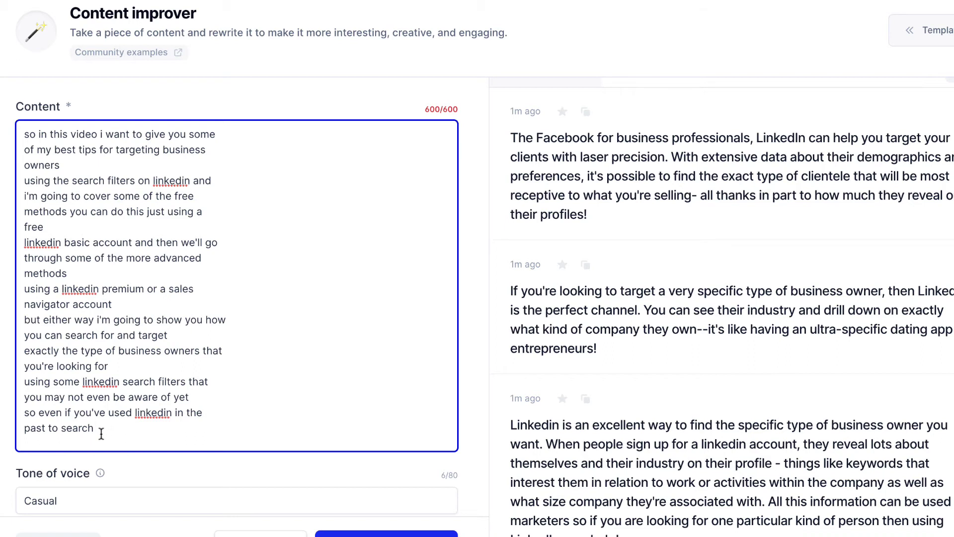
drag(124, 429, 15, 416)
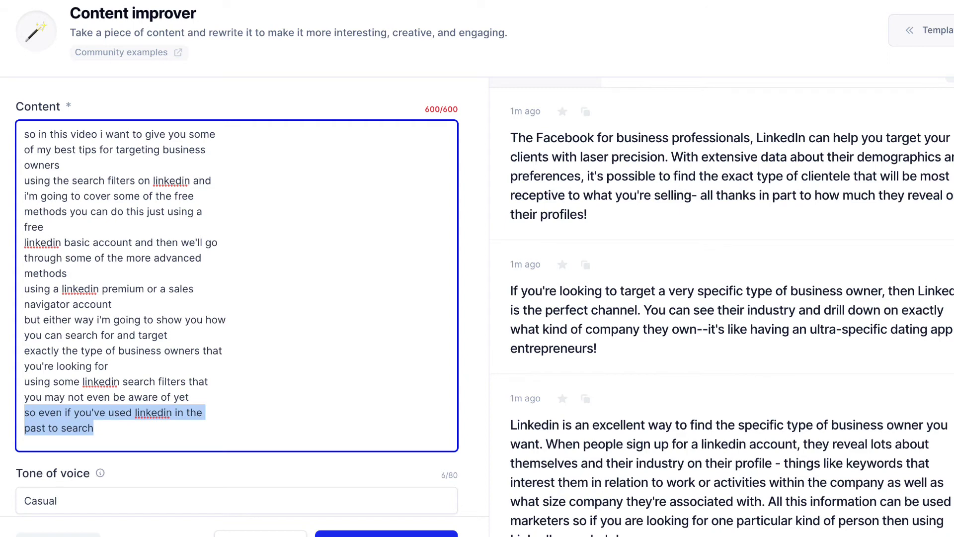
key(BackSpace)
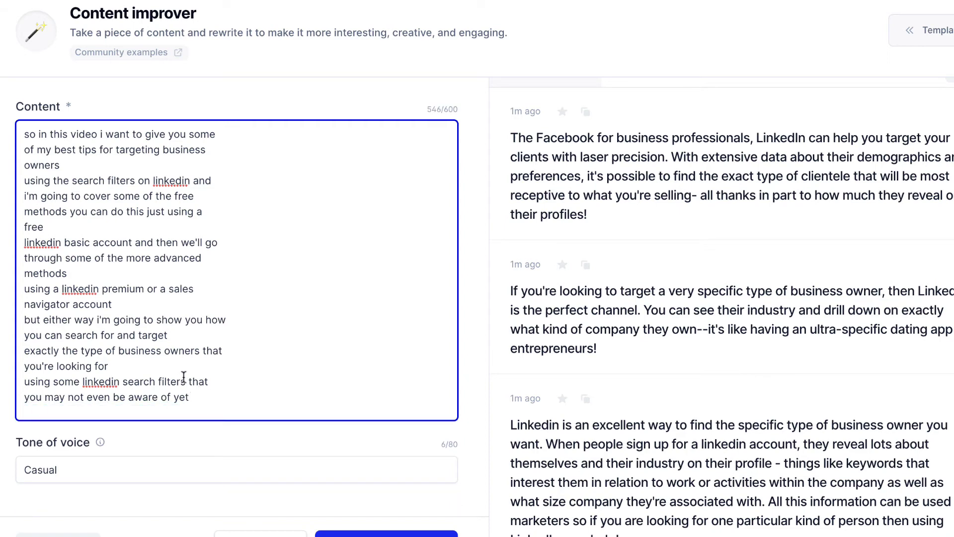
scroll(209, 396, down, 1)
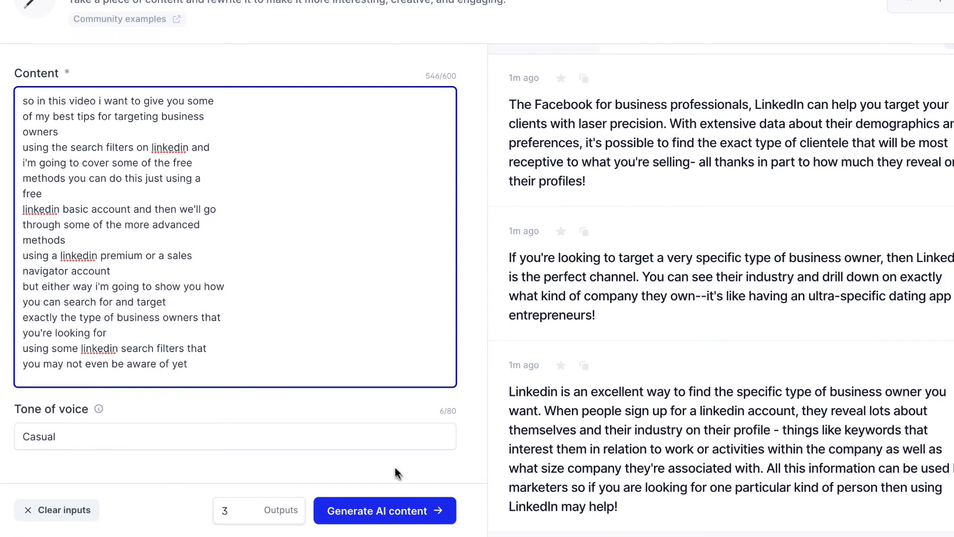
Step: Generate three rewrites of the 546-character passage and copy the first one
click(386, 520)
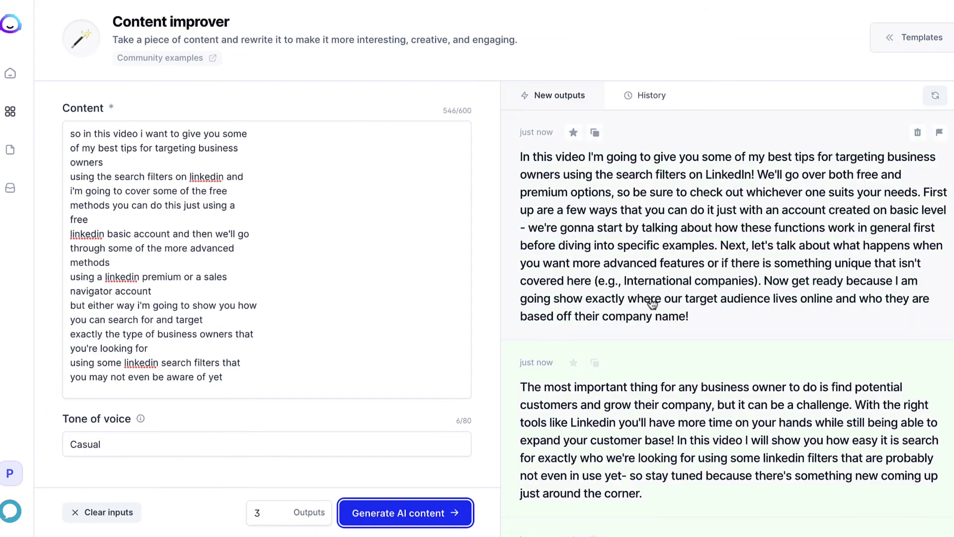
scroll(663, 382, down, 3)
scroll(664, 382, down, 2)
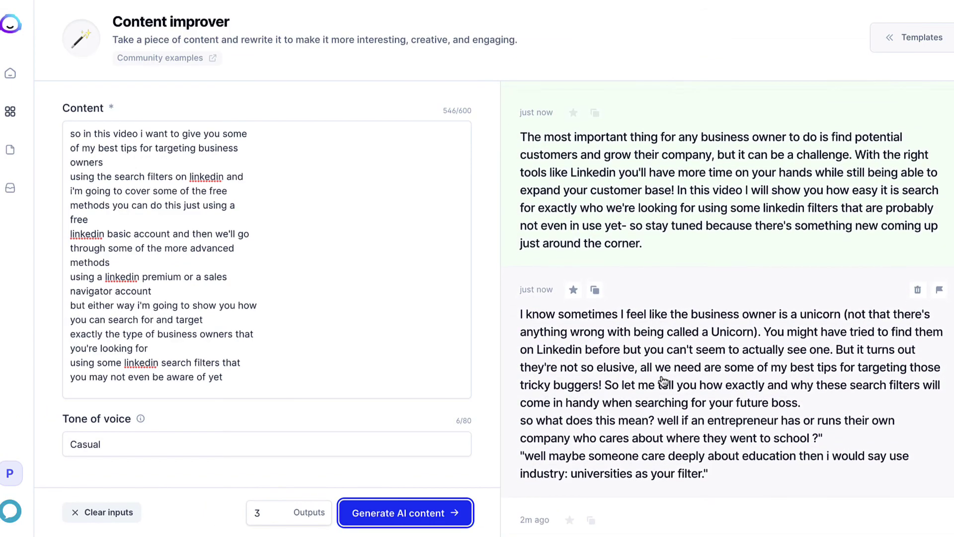
scroll(663, 383, up, 2)
scroll(656, 299, up, 2)
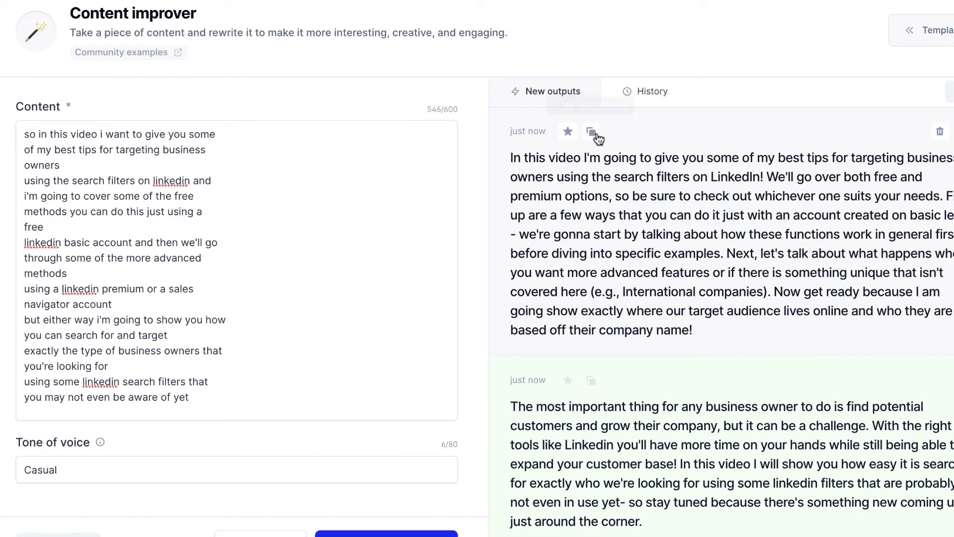
click(592, 133)
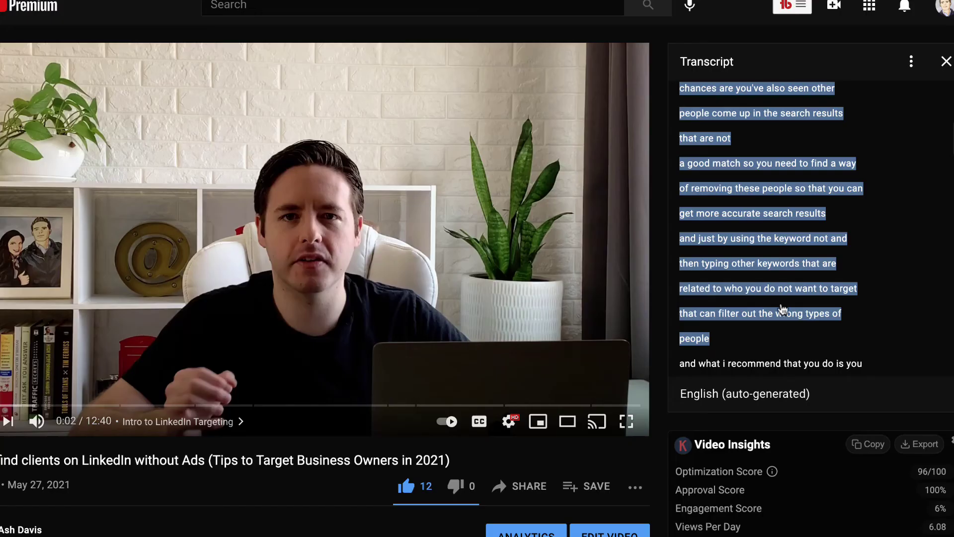
scroll(779, 313, down, 3)
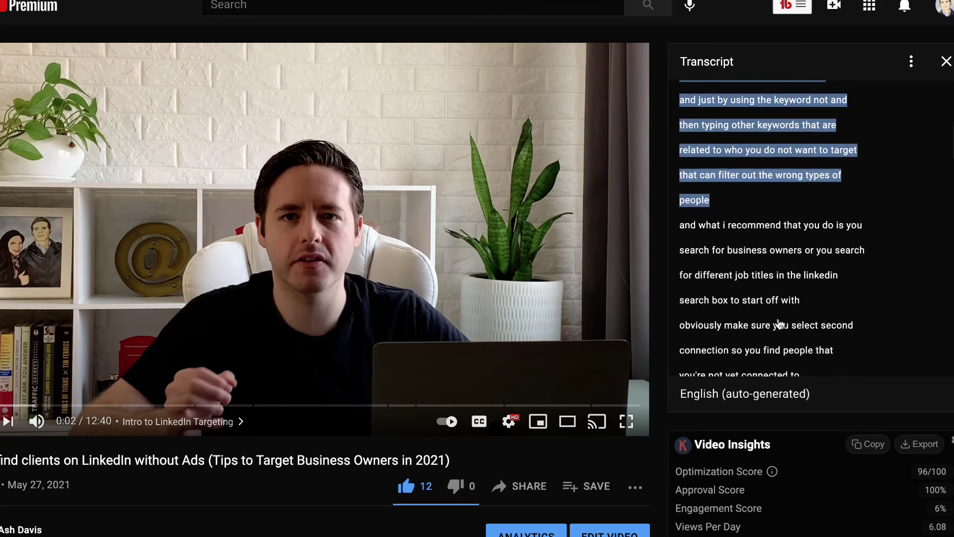
scroll(738, 281, down, 2)
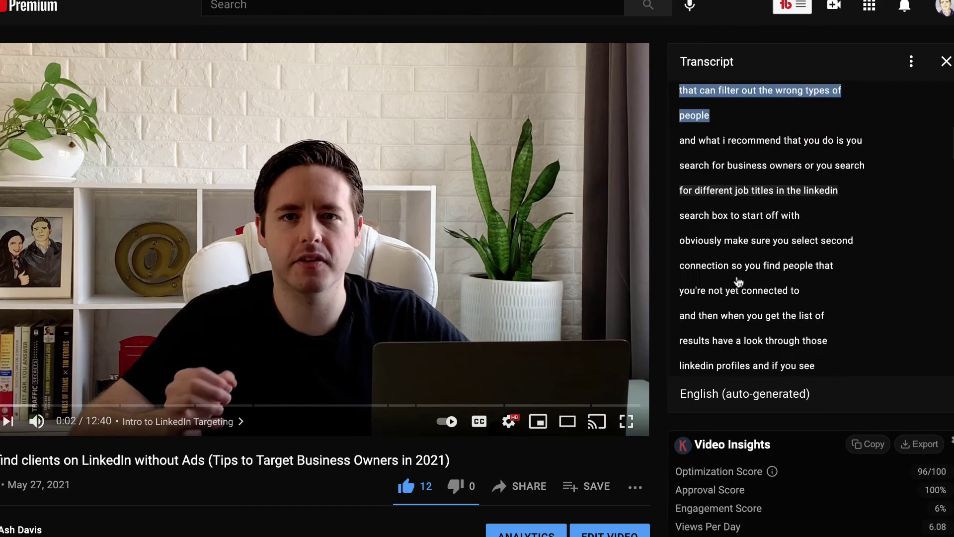
scroll(739, 282, down, 5)
scroll(746, 305, down, 3)
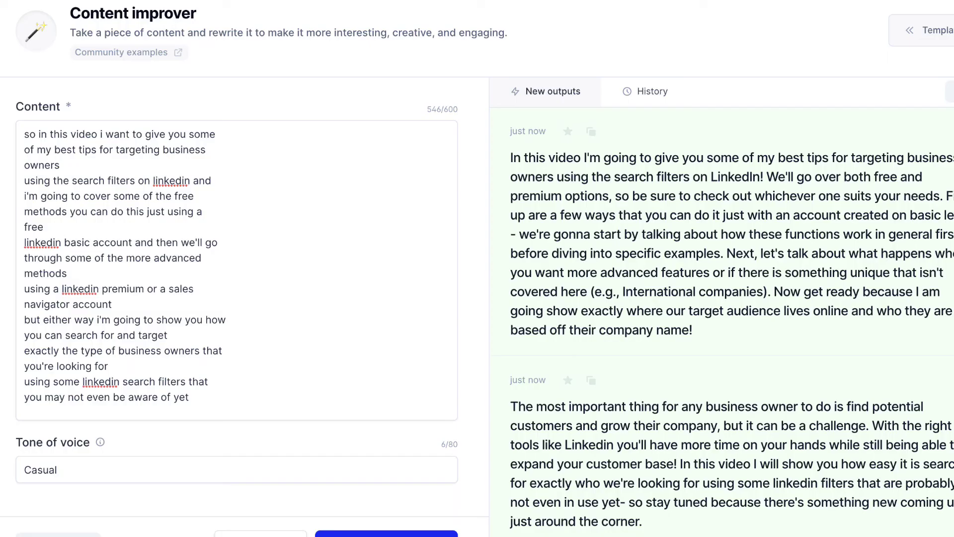